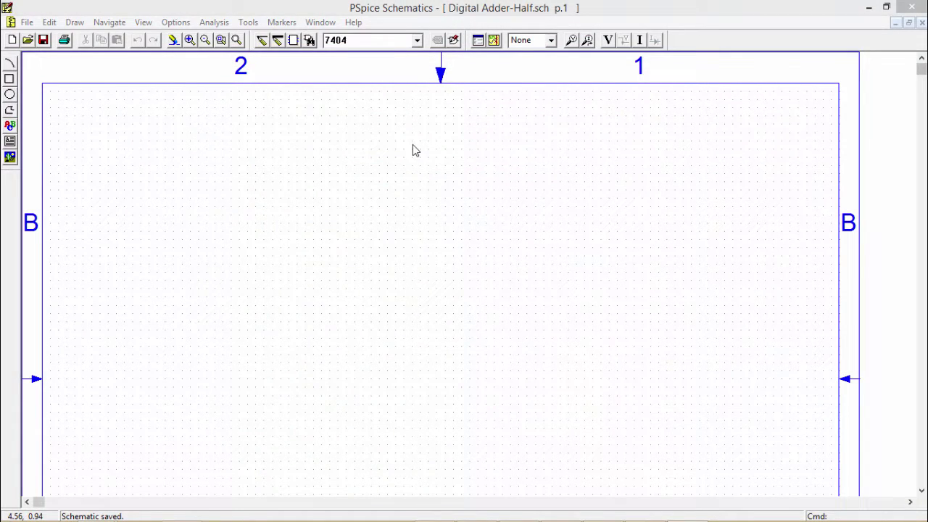
Place a 7486 XOR gate and a 7408 AND gate below it.
left_click(309, 41)
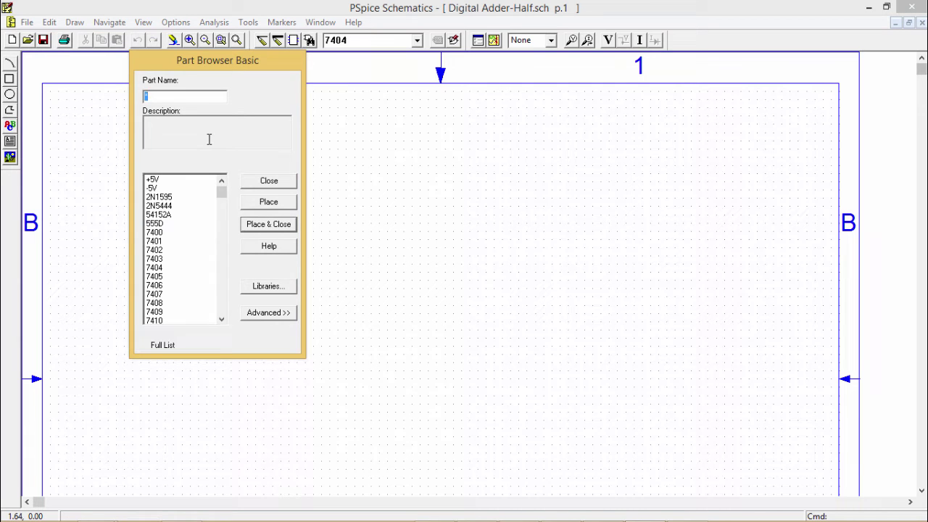
type("7486")
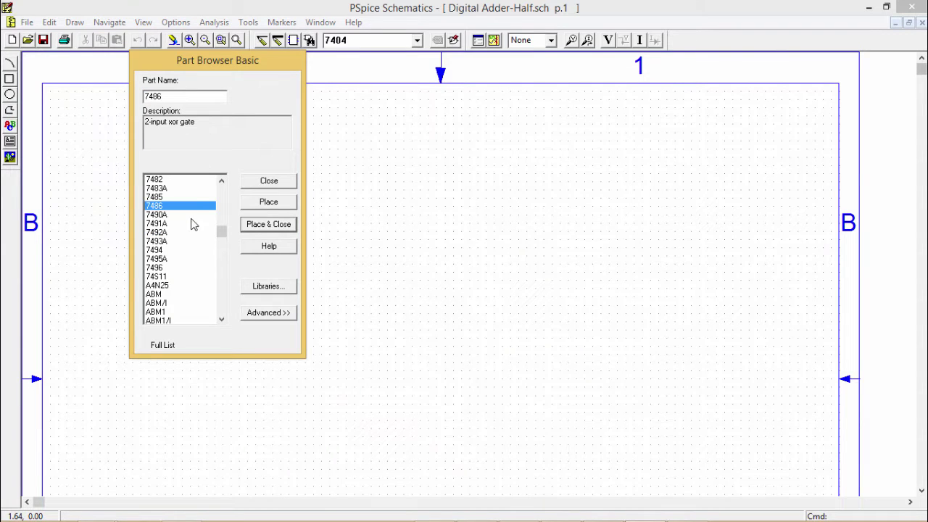
key("Return")
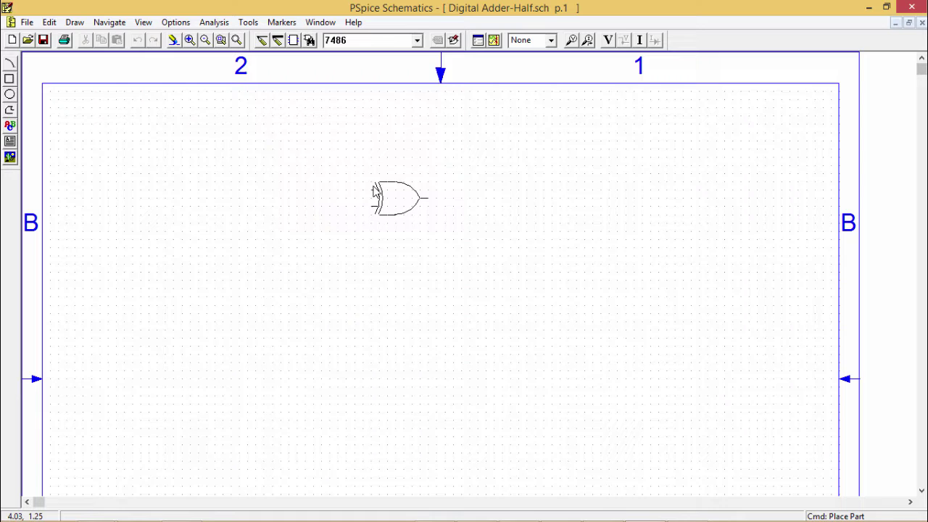
left_click(374, 190)
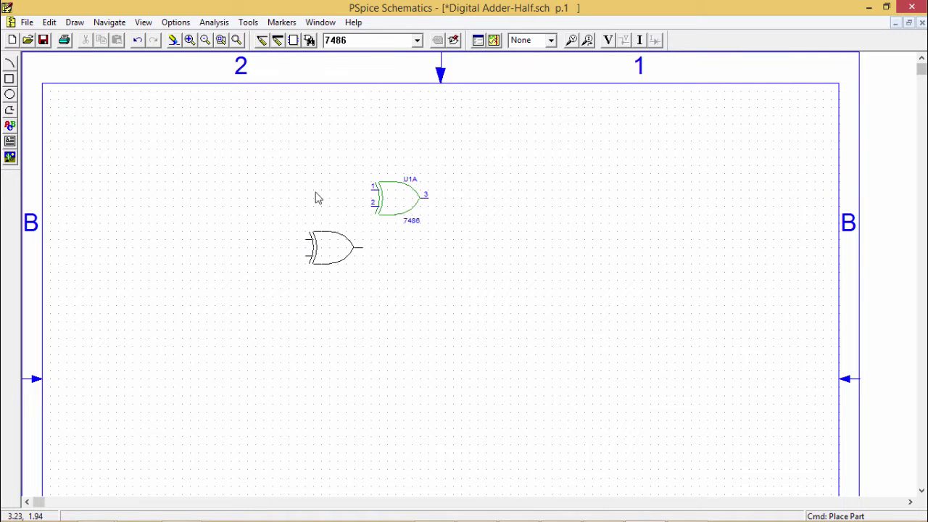
left_click(418, 41)
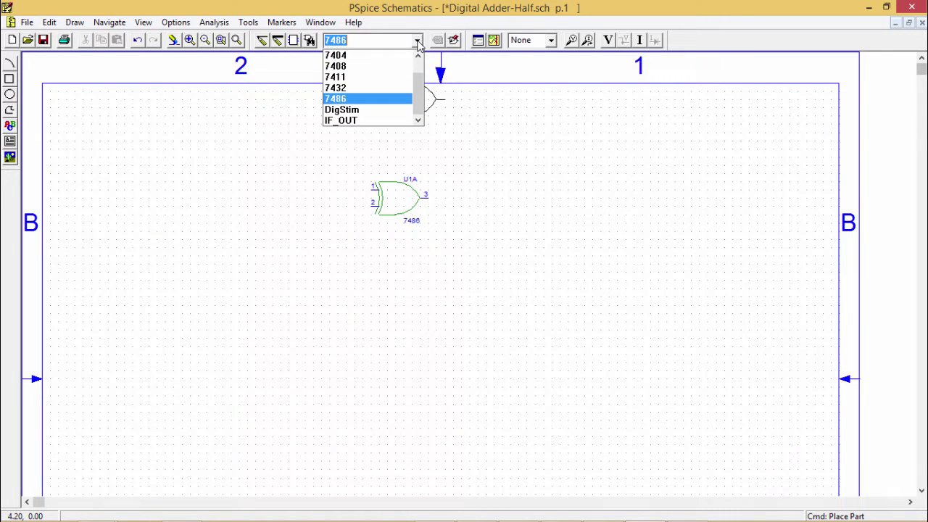
left_click(361, 67)
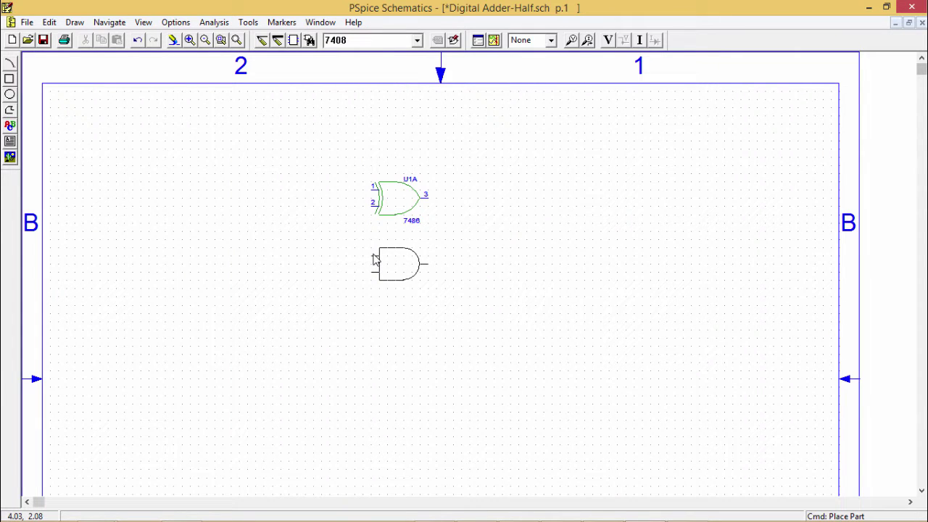
left_click(375, 259)
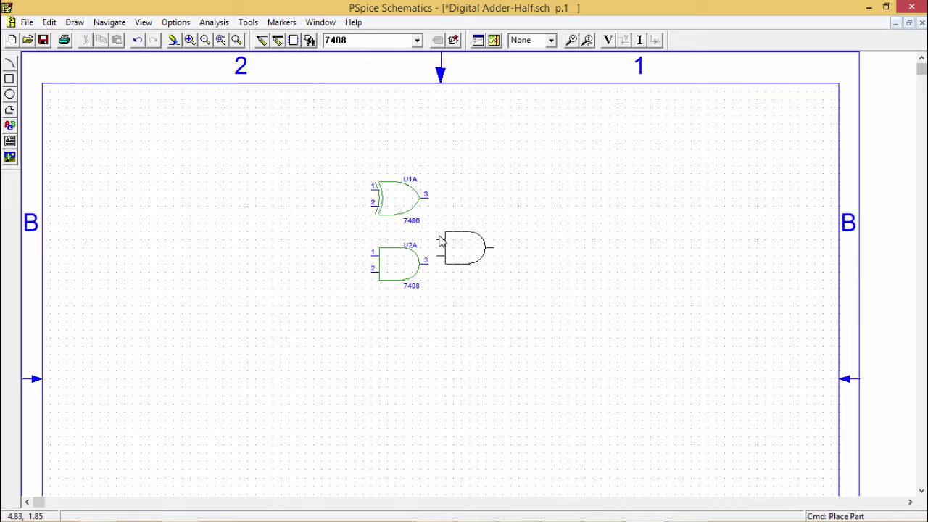
Add an IF_OUT output port to the right of each gate.
left_click(418, 41)
left_click(388, 121)
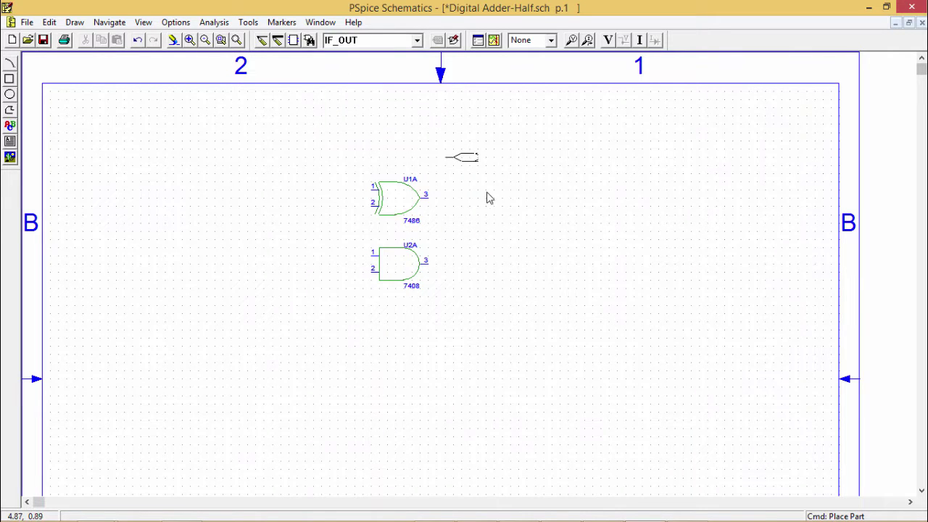
left_click(495, 205)
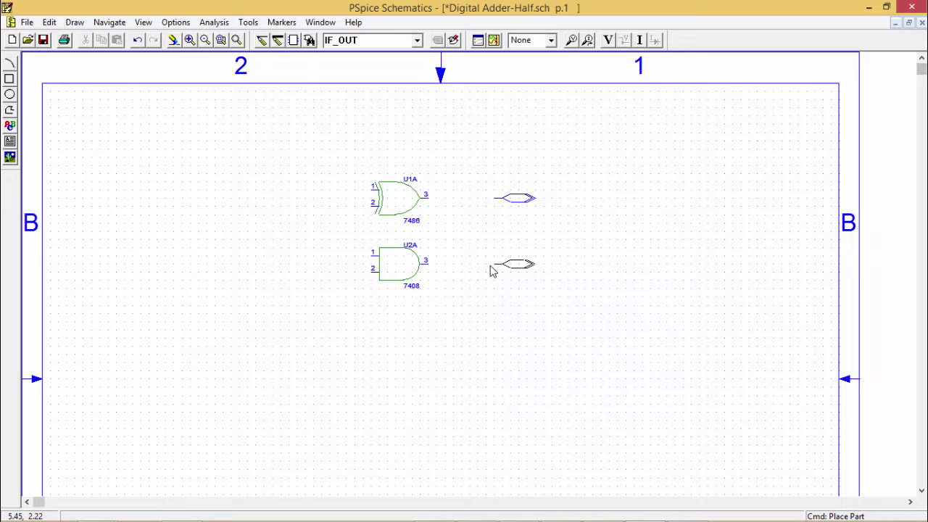
left_click(491, 271)
left_click(418, 40)
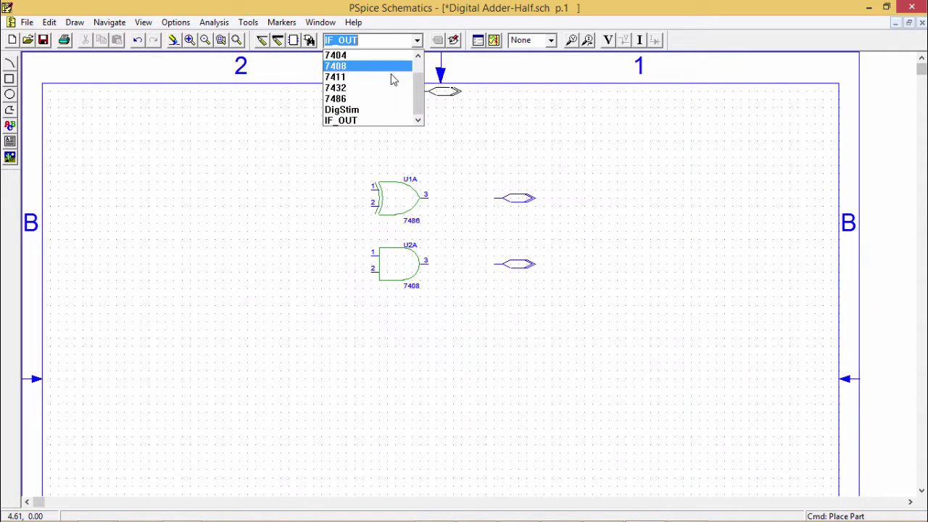
Place two rotated DigStim stimuli above the gates and shift the circuit down.
left_click(370, 109)
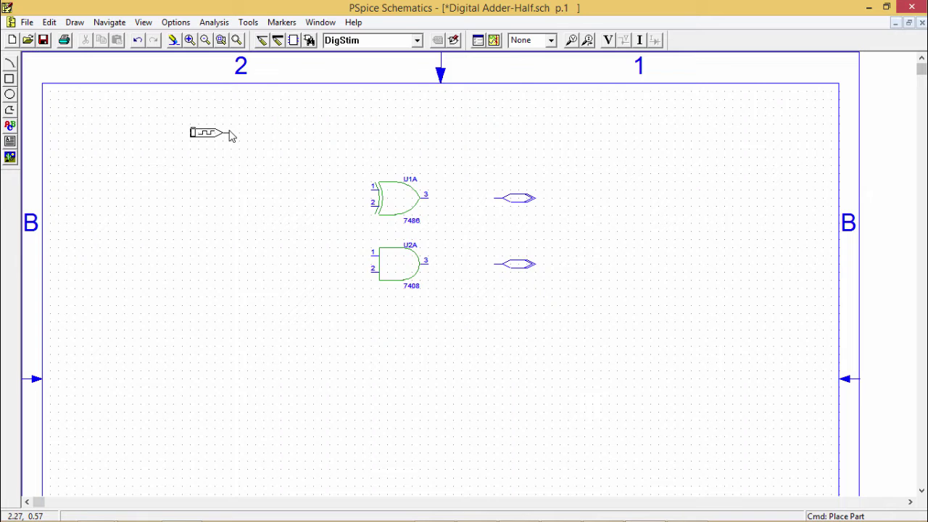
key("ctrl+r")
key("ctrl+r")
key("ctrl+r")
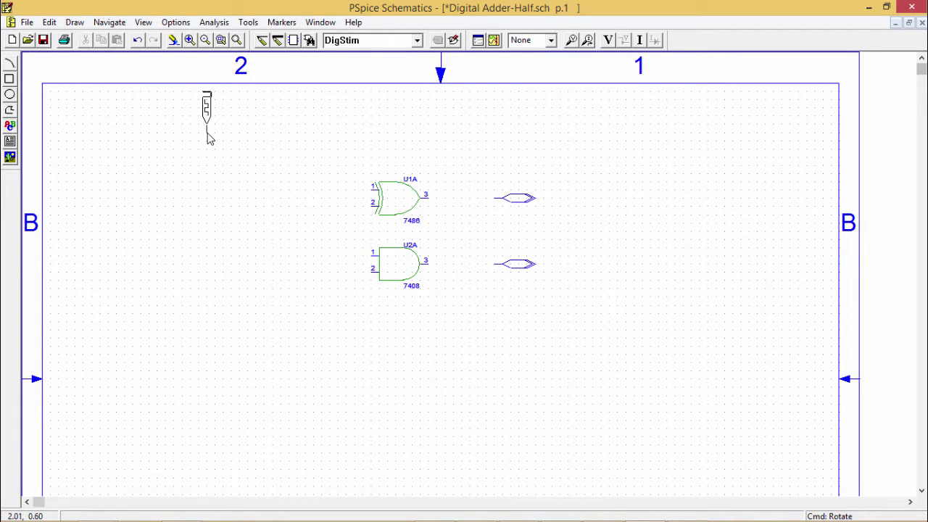
left_click(209, 138)
left_click(289, 137)
left_click_drag(176, 88, 536, 304)
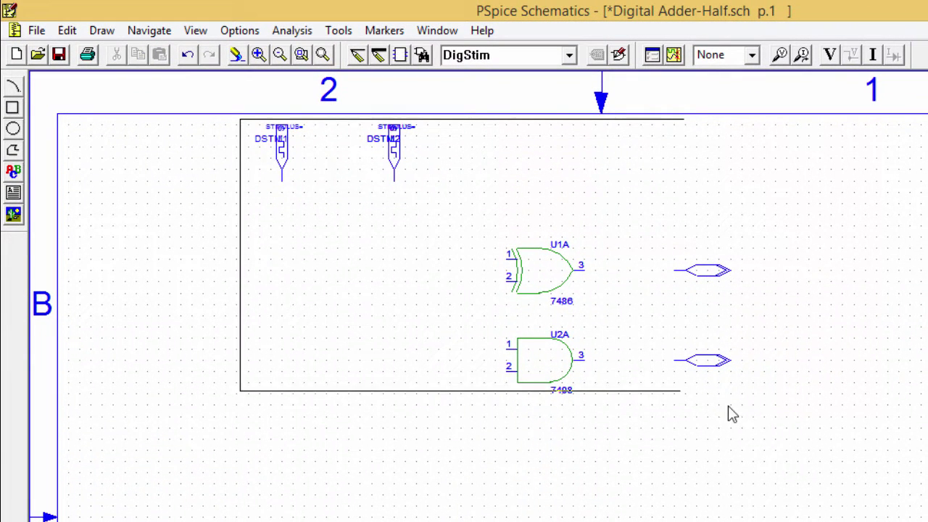
left_click_drag(733, 413, 822, 440)
left_click_drag(543, 276, 543, 332)
Set the first stimulus's STIMULUS value to X and the second's to Y.
left_click(234, 55)
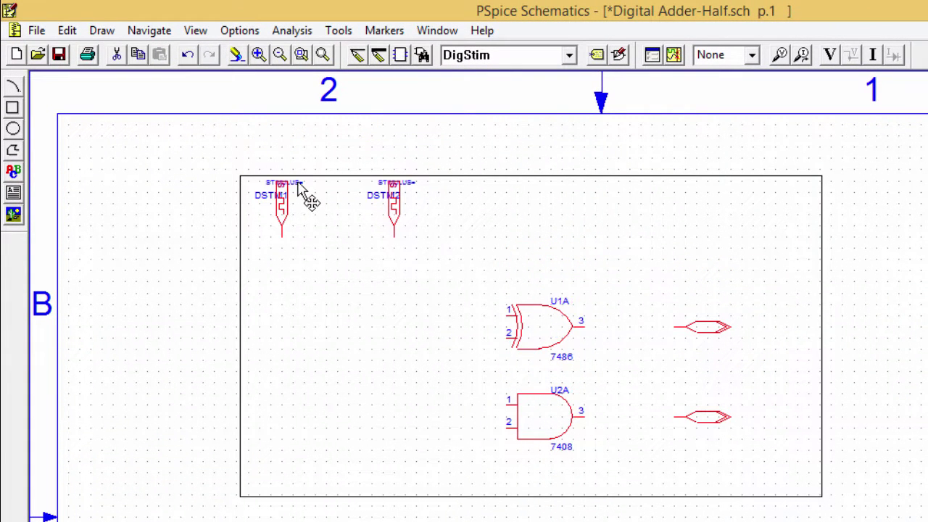
double_click(297, 185)
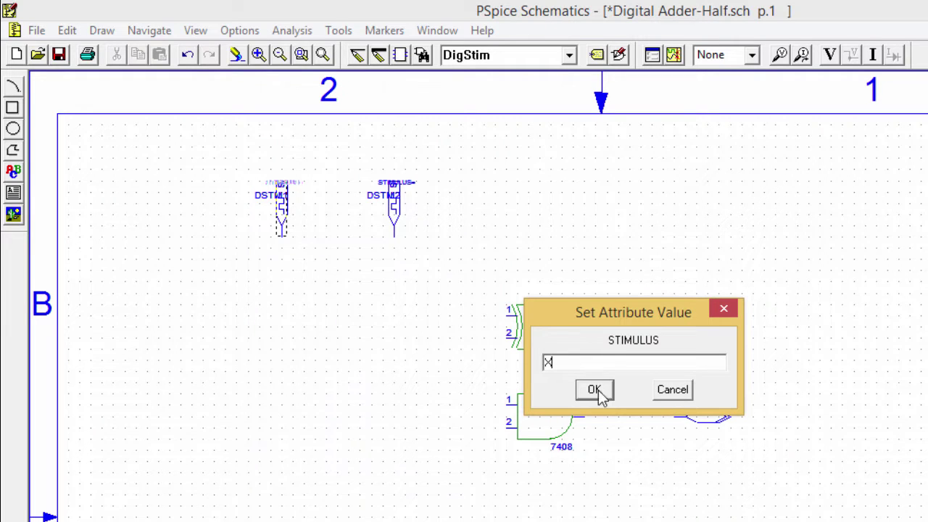
left_click(597, 392)
double_click(408, 187)
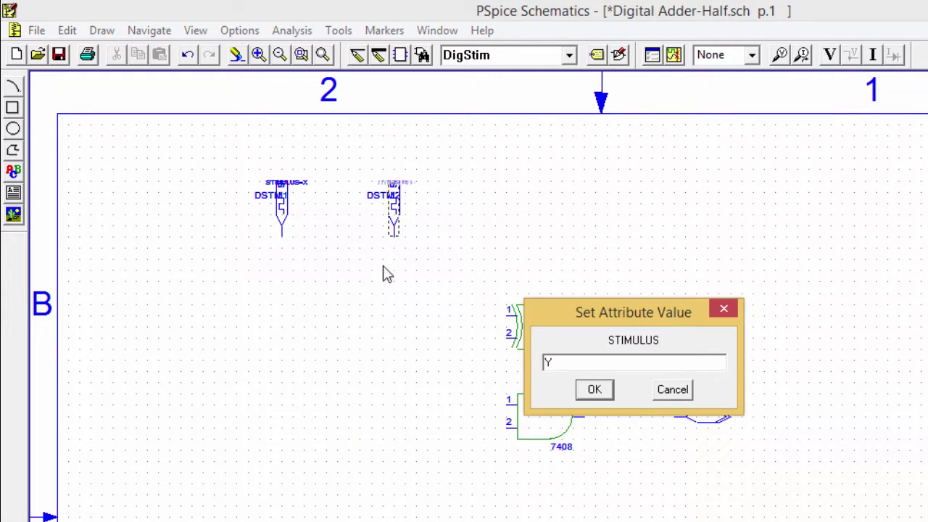
type("Y")
left_click(595, 389)
Rename the stimuli DSTM-X and DSTM-Y and select their name labels.
double_click(271, 195)
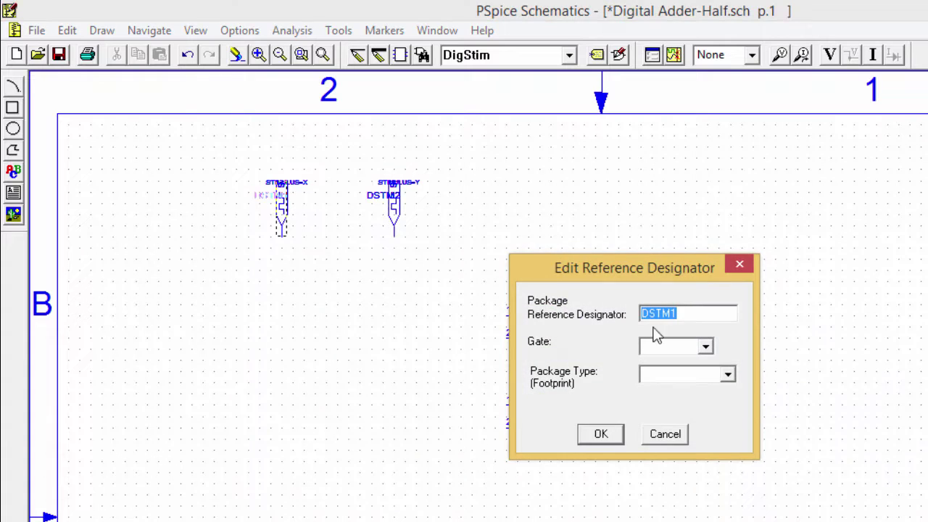
left_click(683, 313)
type("-X")
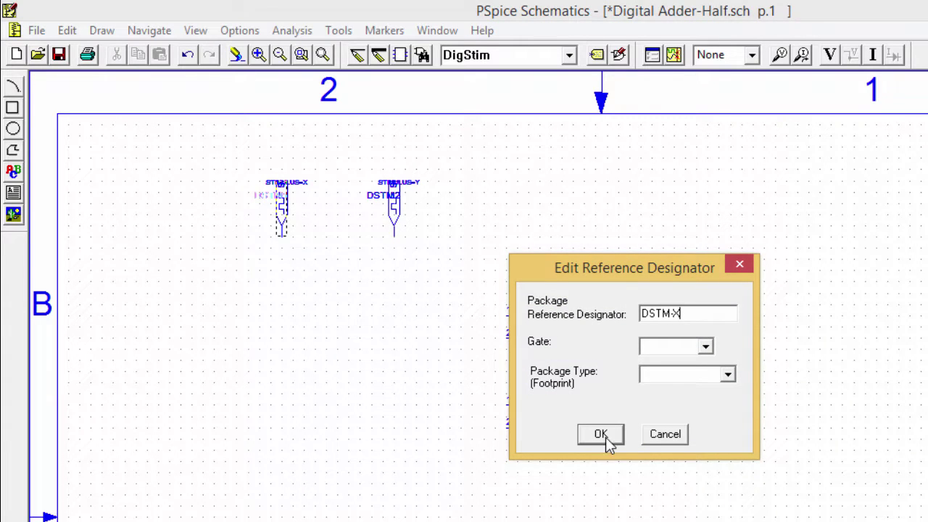
left_click(602, 436)
double_click(386, 196)
left_click(680, 314)
type("-Y")
left_click(615, 439)
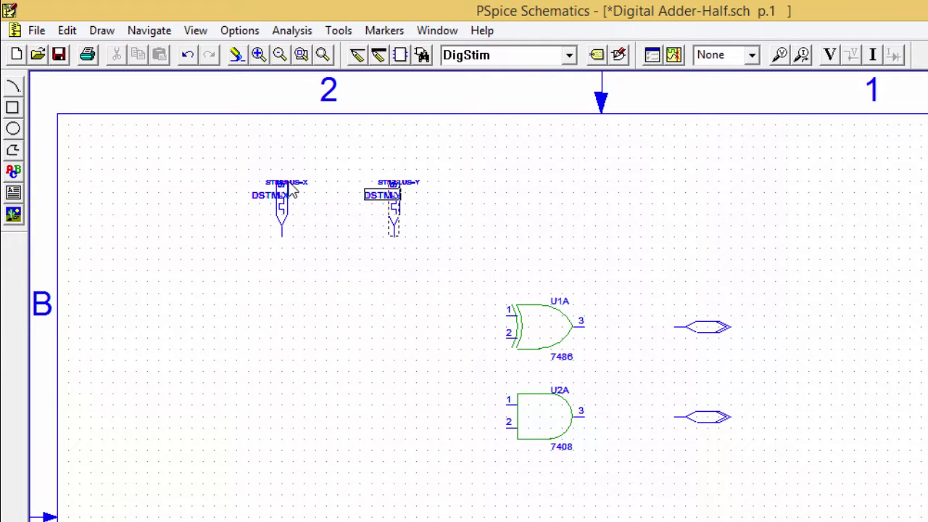
left_click(301, 181)
left_click(403, 180)
left_click(370, 197)
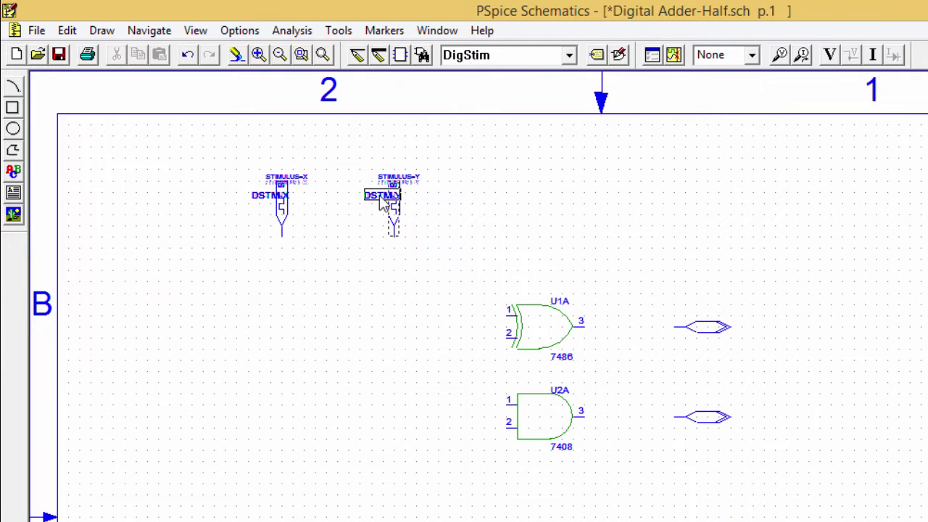
left_click(261, 196)
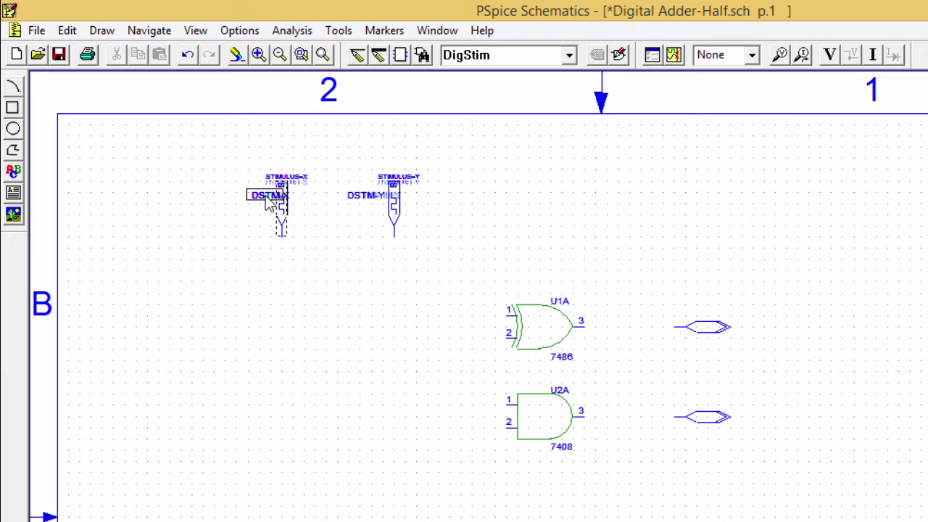
Nudge the DSTM-X label left, then wire DSTM-Y to pin 1 of U1A and U2A.
left_click_drag(261, 203, 255, 201)
left_click(236, 55)
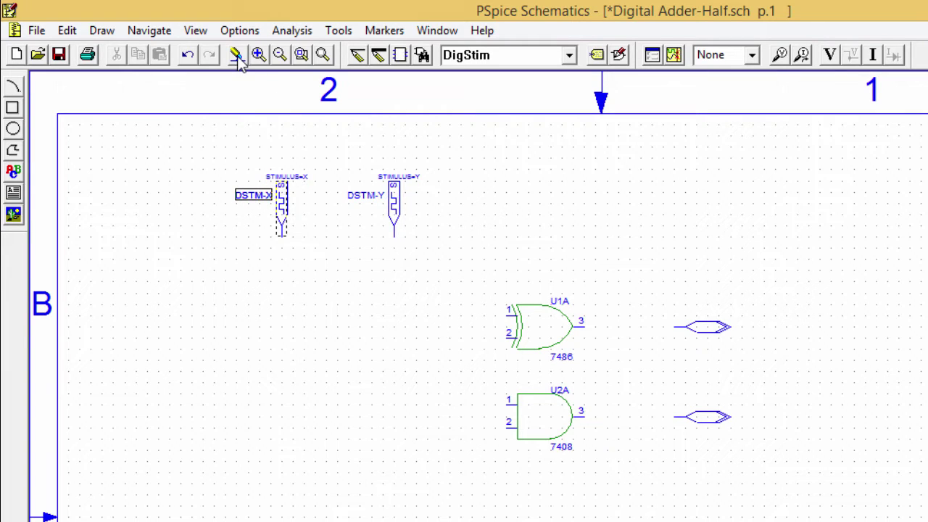
left_click(347, 161)
left_click(357, 55)
left_click(394, 236)
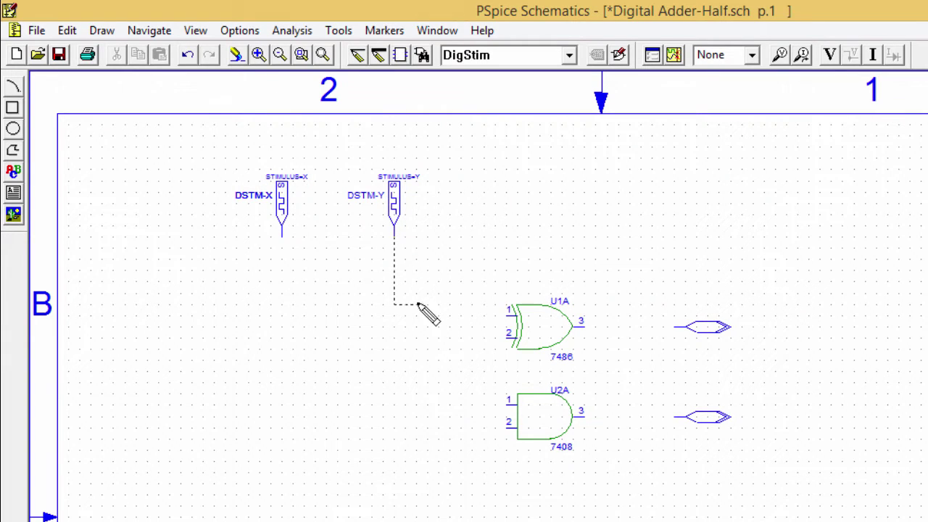
left_click(507, 317)
left_click(393, 316)
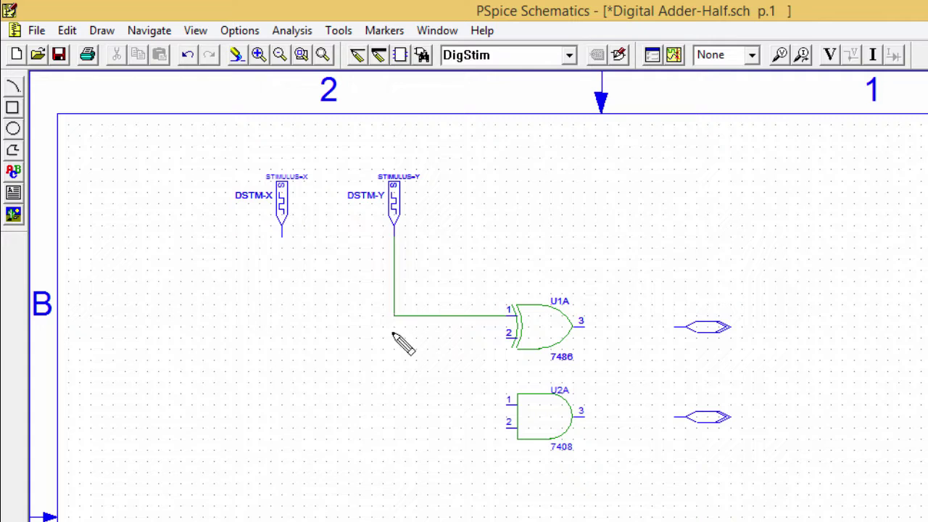
left_click(508, 404)
left_click(583, 328)
Wire pin 3 of U1A and U2A to their output ports, redoing a misdrawn wire.
left_click(675, 328)
double_click(593, 328)
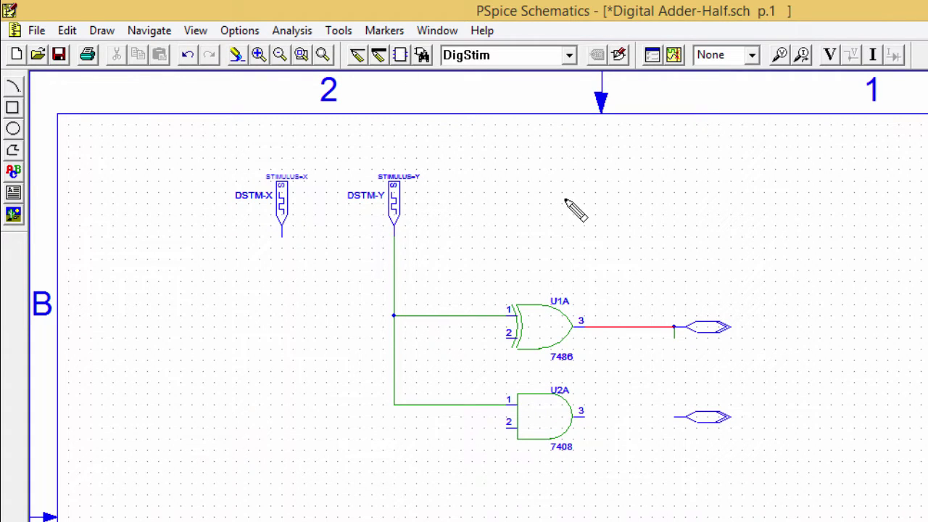
key("Escape")
key("Delete")
left_click(357, 55)
left_click(674, 328)
left_click(584, 328)
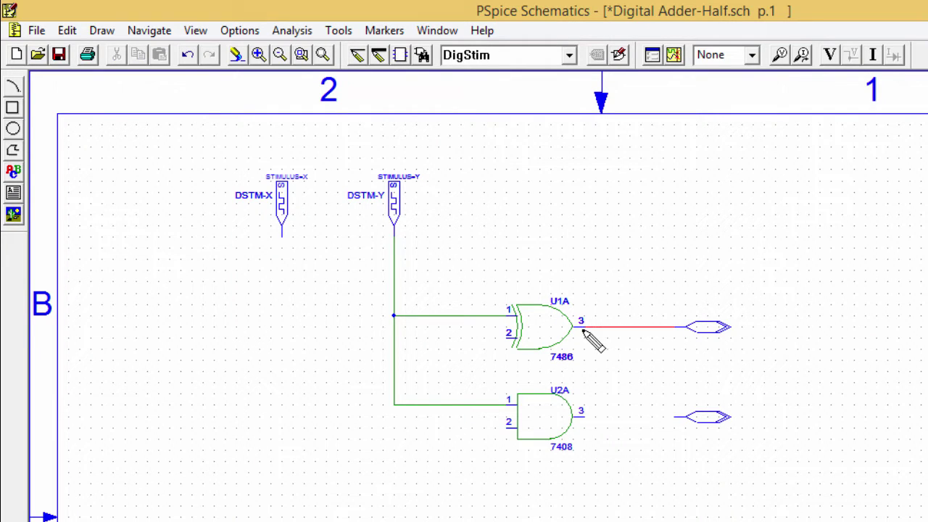
left_click(675, 417)
left_click(584, 417)
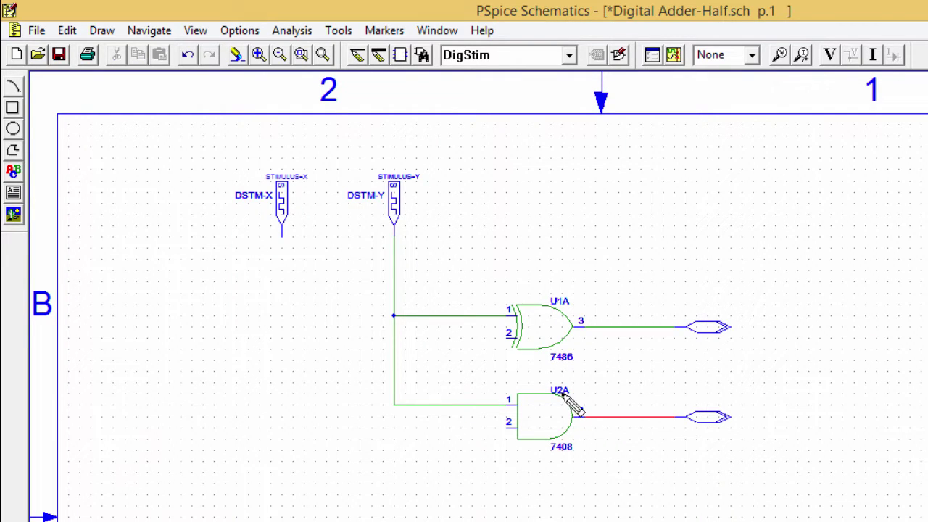
Wire DSTM-X to pin 2 of both U1A and U2A.
left_click(514, 338)
left_click(282, 239)
left_click(281, 337)
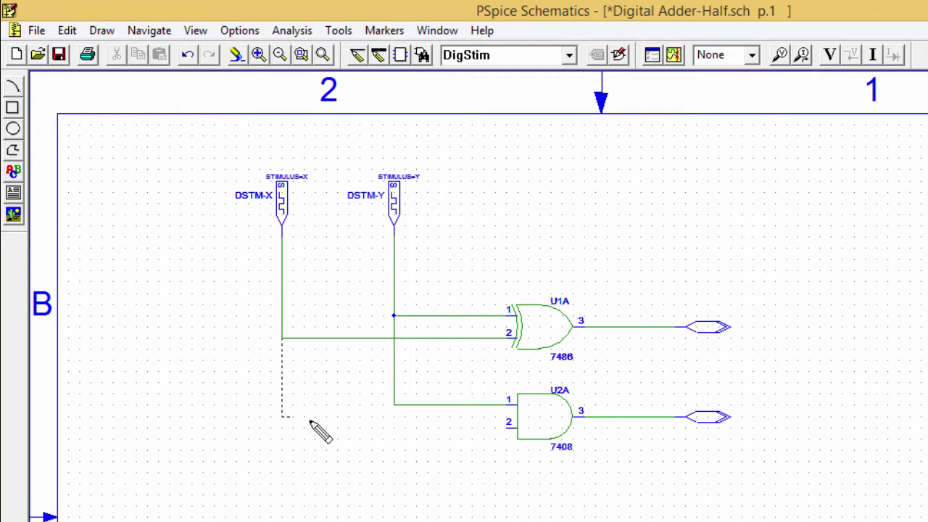
left_click(513, 428)
right_click(723, 338)
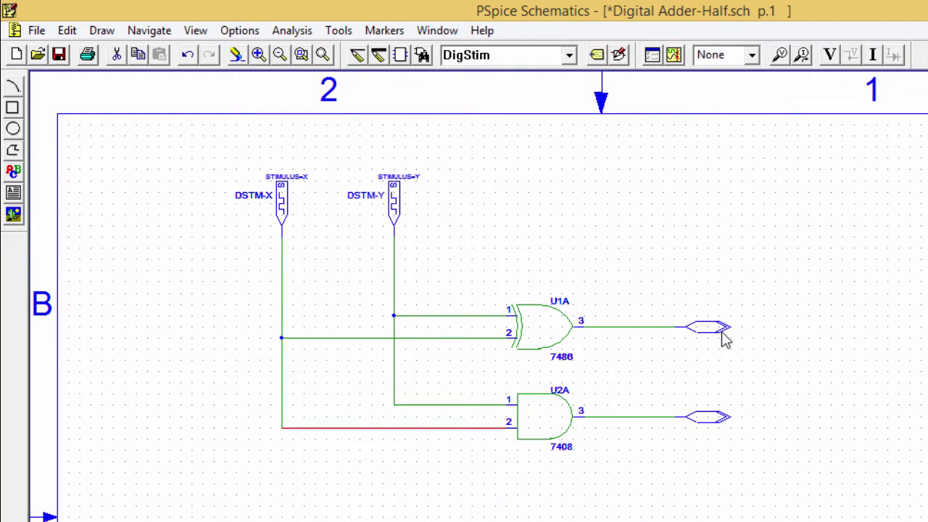
Name the top (XOR) output port Sum and the bottom (AND) port Carry.
double_click(723, 332)
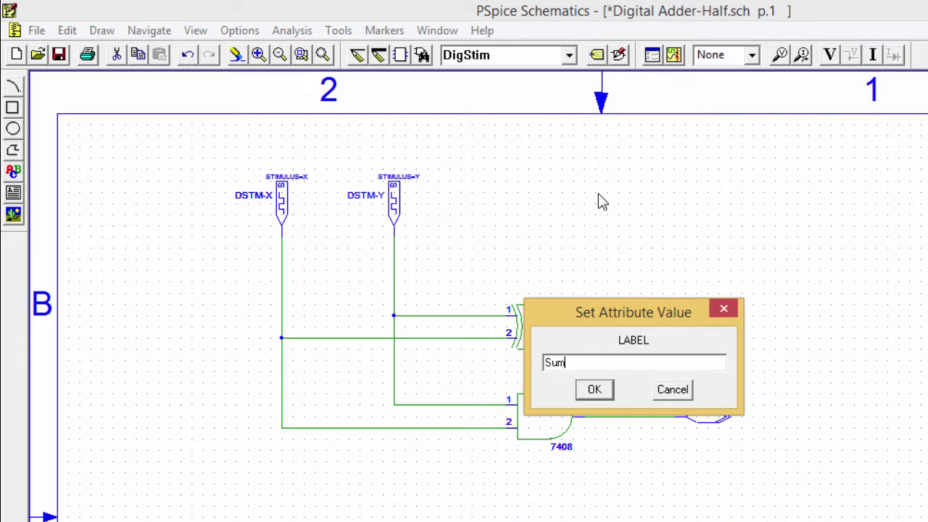
left_click(594, 390)
left_click_drag(707, 337, 709, 328)
double_click(715, 416)
type("Carry")
left_click(596, 392)
left_click_drag(716, 421, 722, 410)
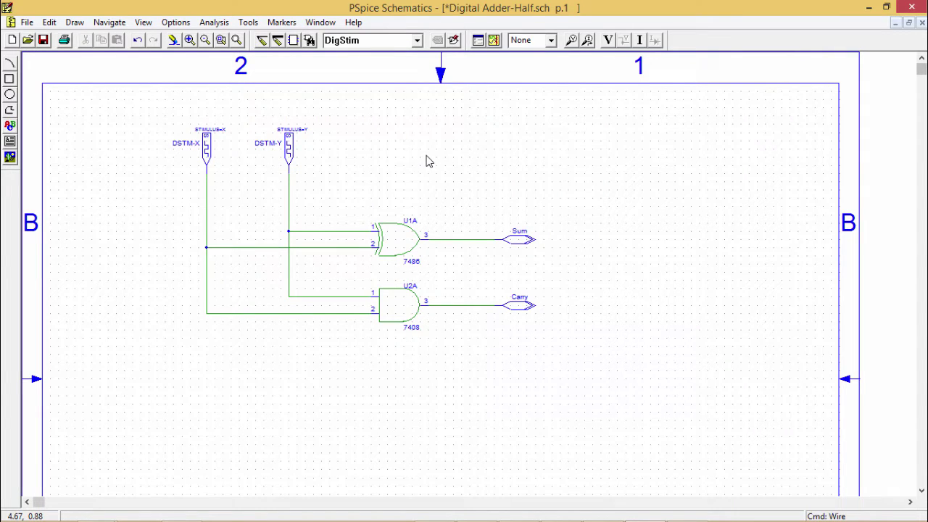
Drop voltage markers on the Carry, Sum, DSTM-Y and DSTM-X wires.
left_click(571, 41)
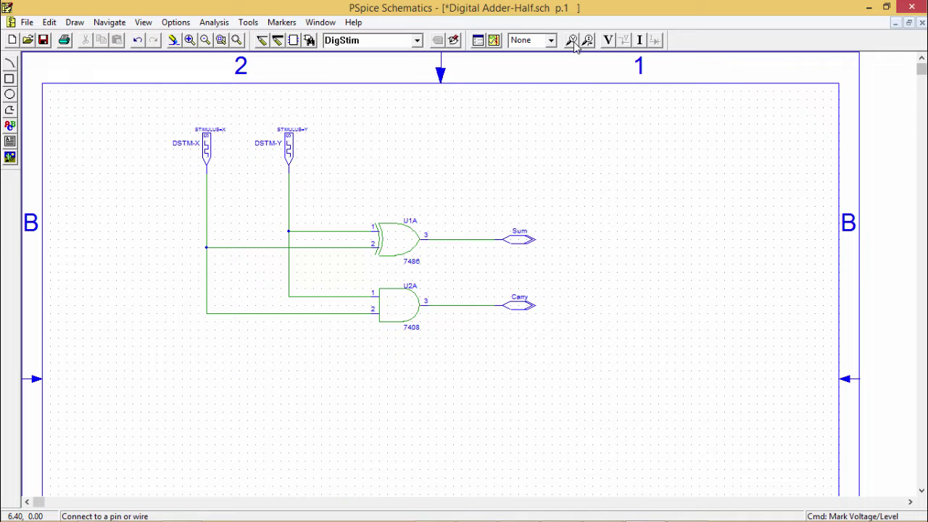
left_click(484, 305)
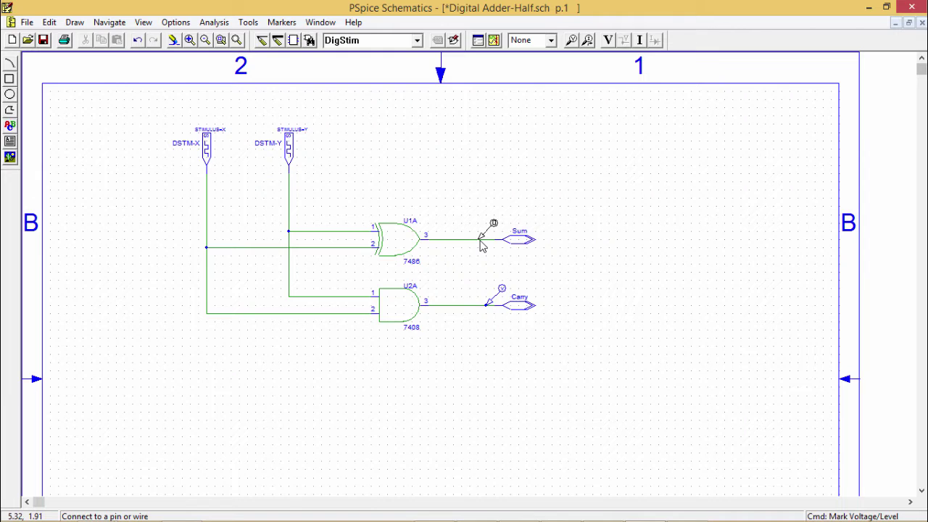
left_click(479, 239)
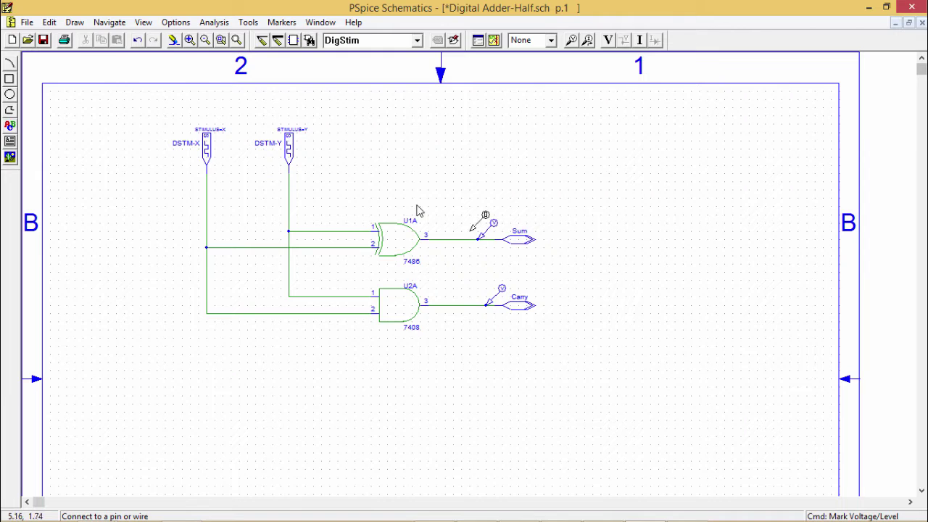
left_click(289, 182)
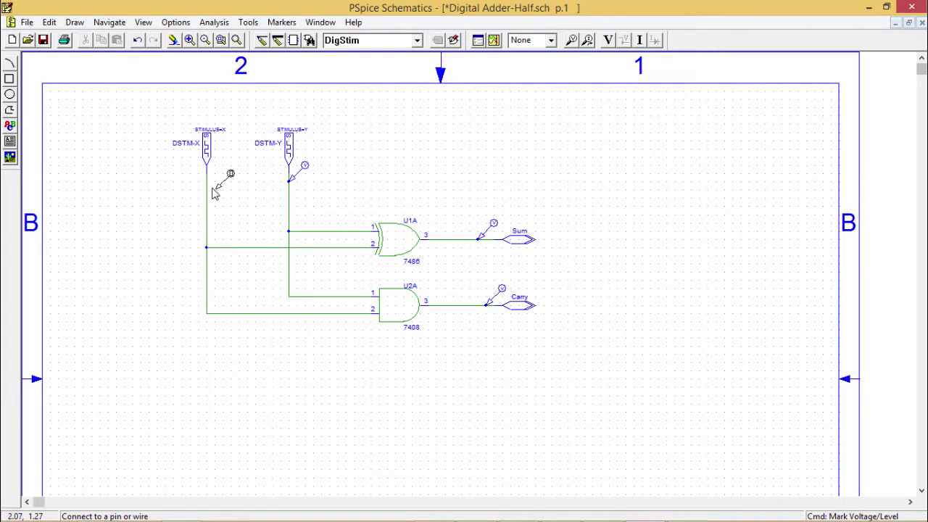
left_click(208, 182)
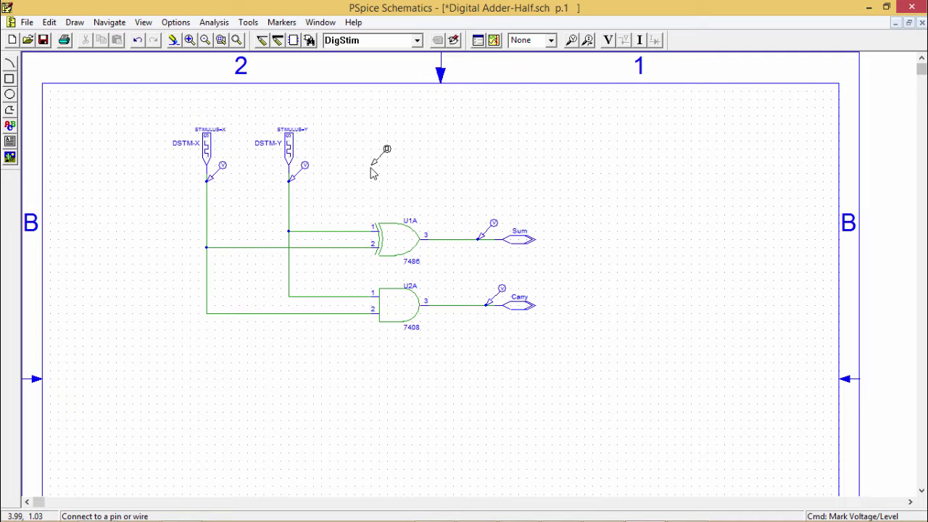
Draw a box framing U1A, U2A and their input wiring, redoing a misplaced start.
right_click(369, 145)
left_click(9, 79)
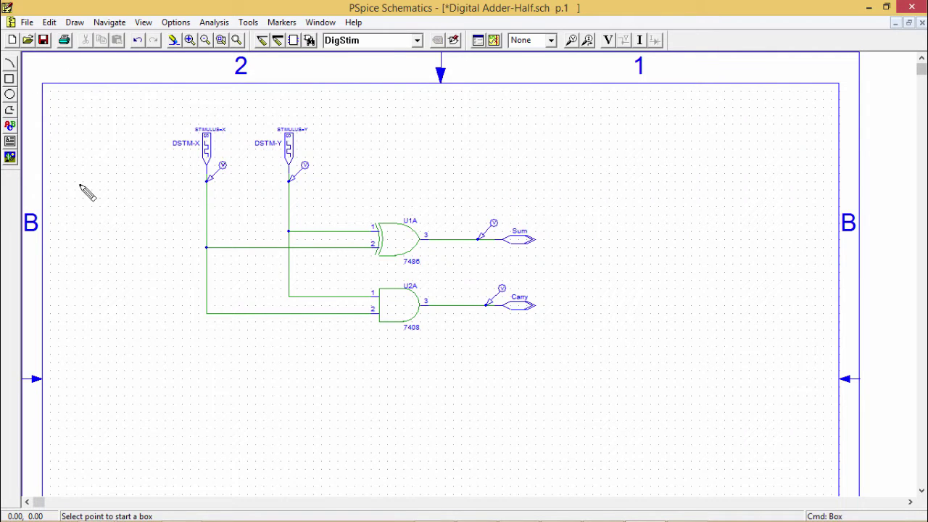
left_click(247, 352)
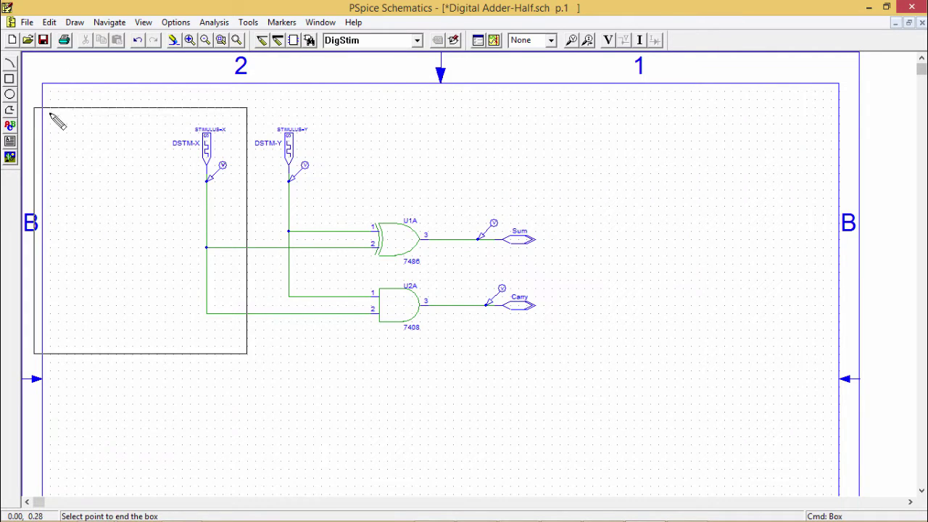
key("Escape")
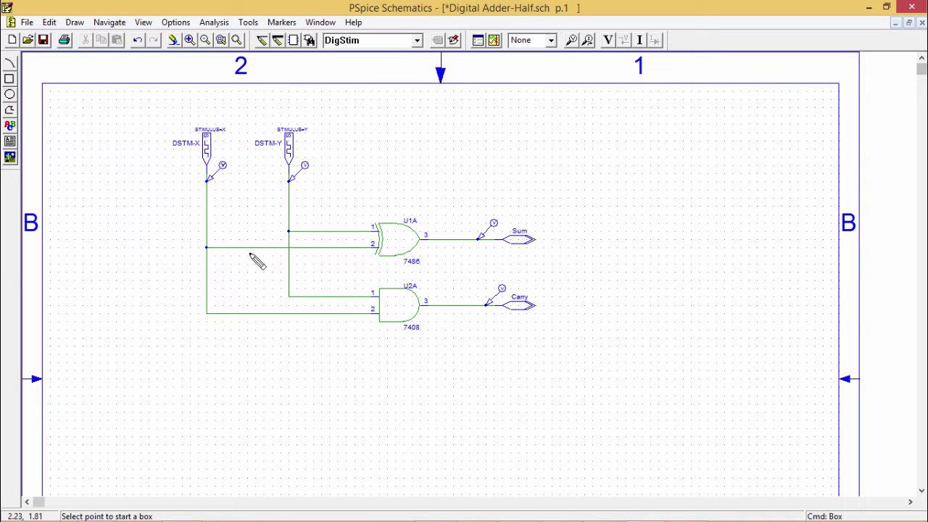
left_click(461, 361)
left_click(166, 197)
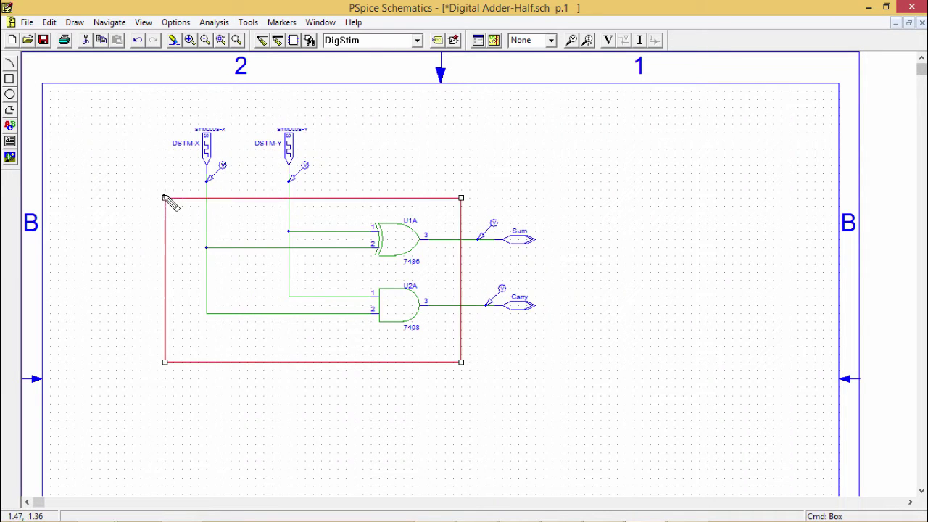
right_click(395, 170)
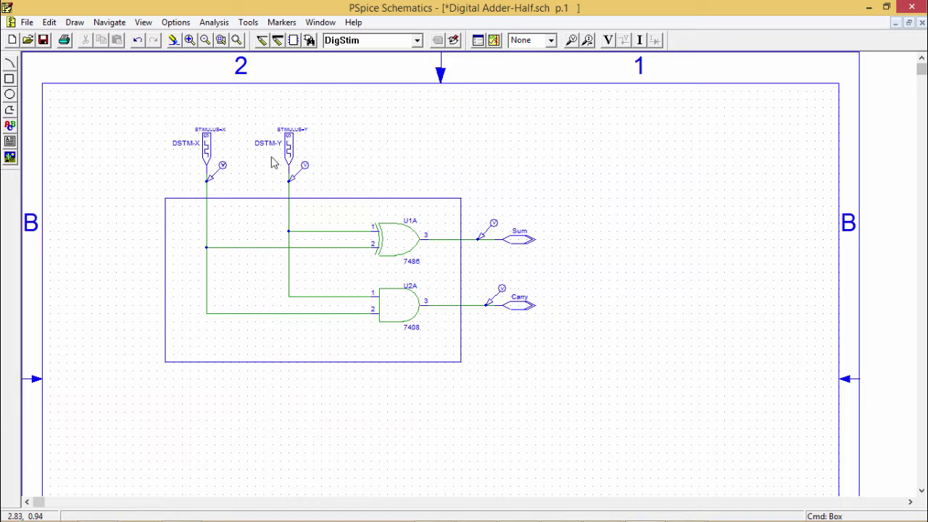
left_click(207, 149)
Enter 1ms for clock X in Stimulus Editor and save the X stimulus.
left_click(729, 510)
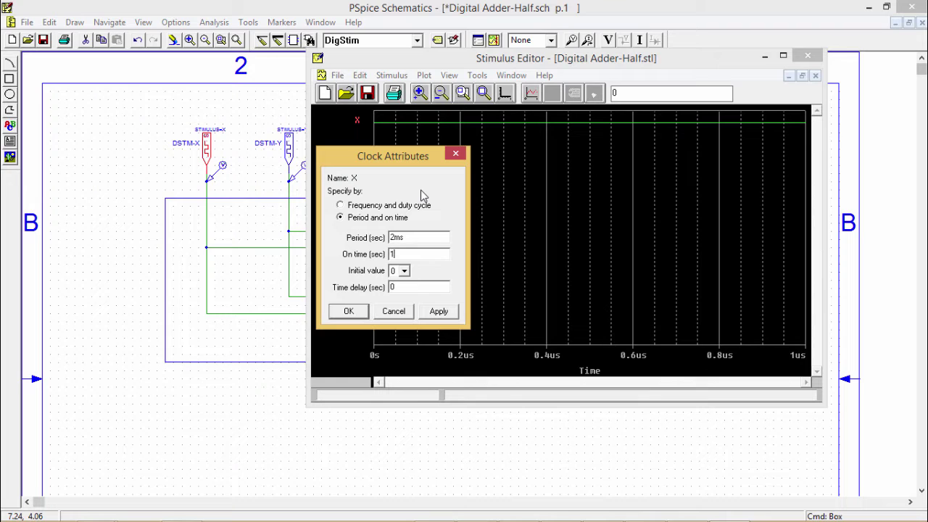
type("1ms")
left_click(438, 311)
left_click(349, 311)
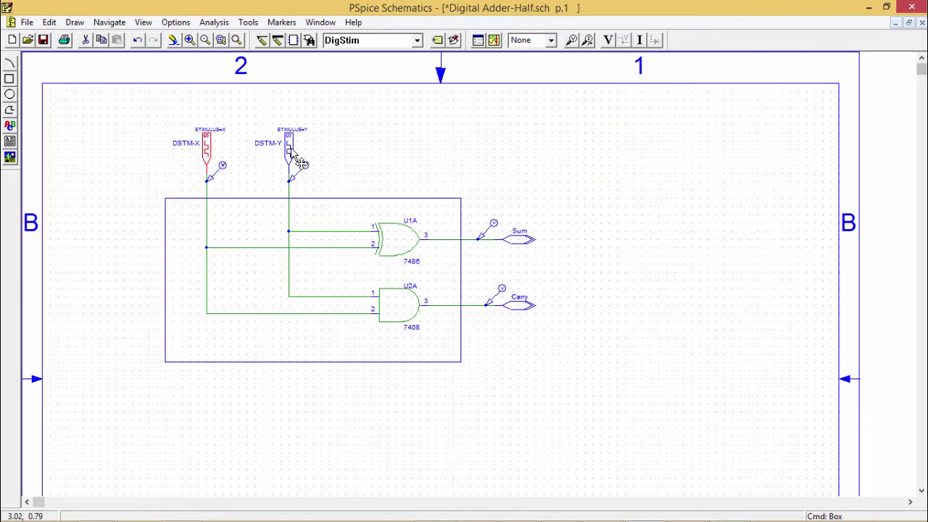
left_click(296, 155)
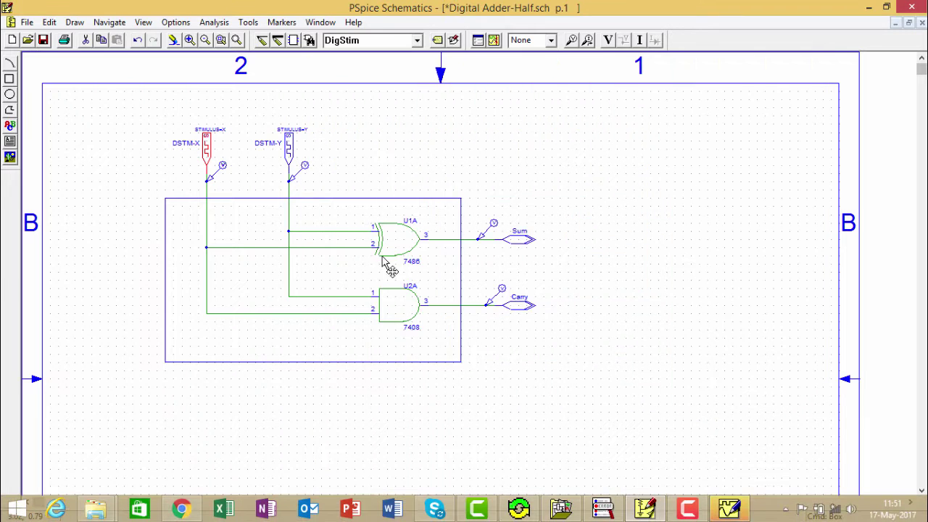
left_click(690, 508)
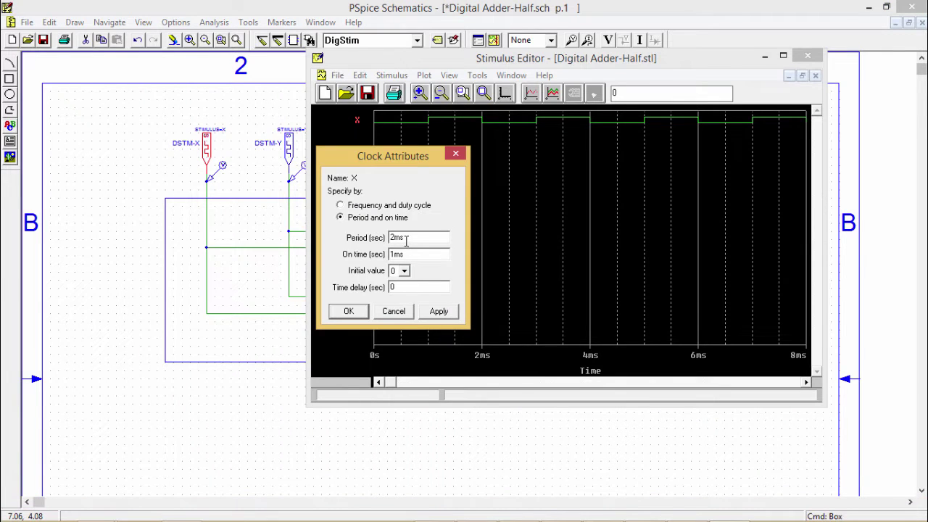
left_click(349, 314)
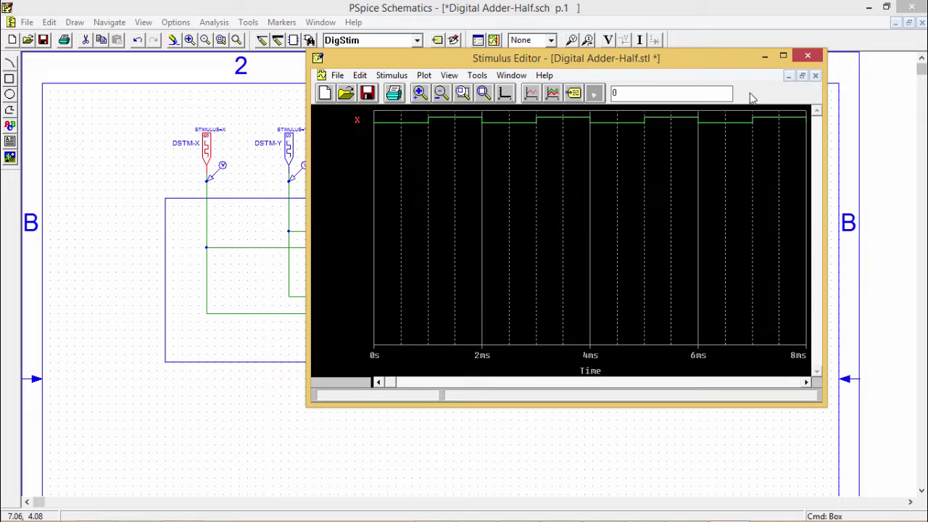
left_click(808, 56)
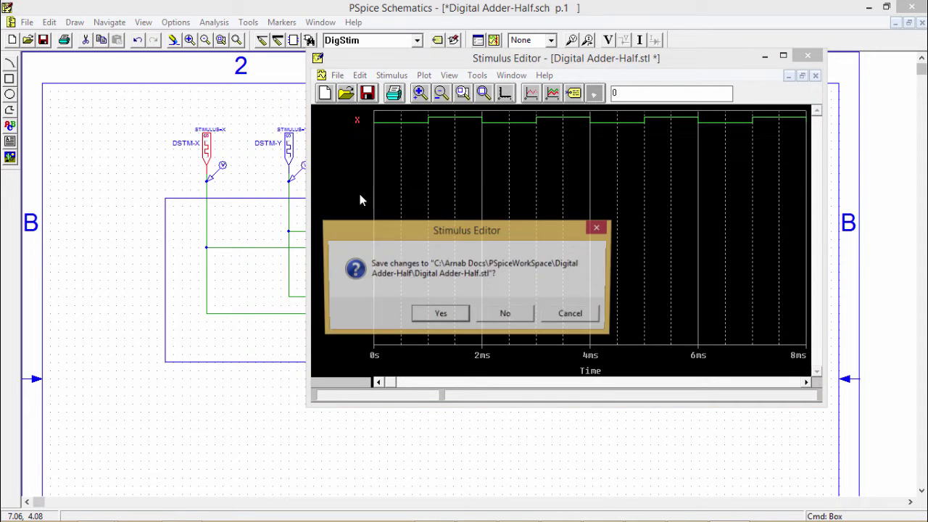
left_click(441, 313)
Set clock Y to 1ms period and 0.5ms on time, then save the stimulus file.
left_click(294, 160)
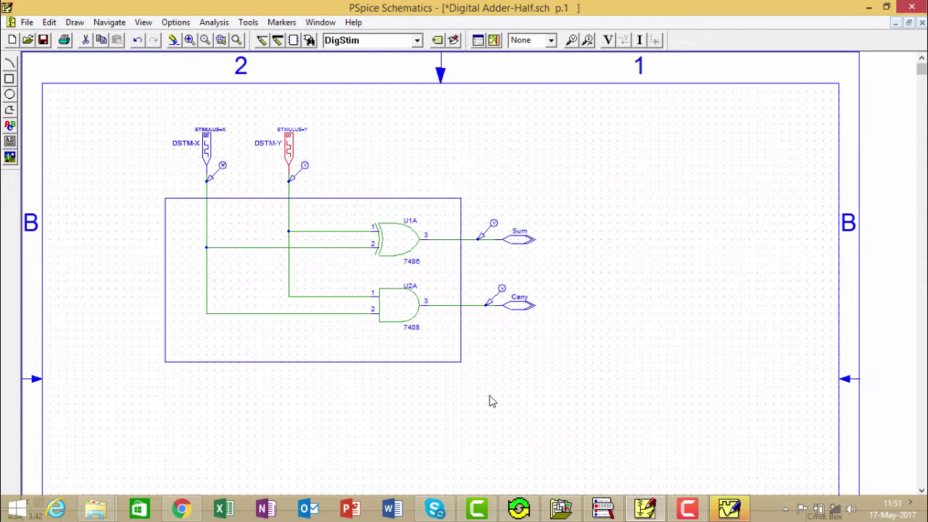
left_click(741, 512)
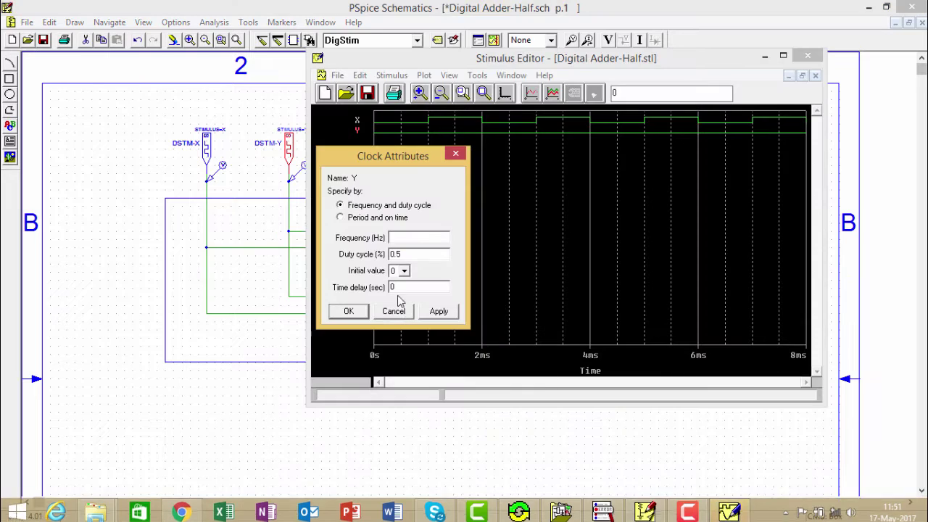
left_click(341, 218)
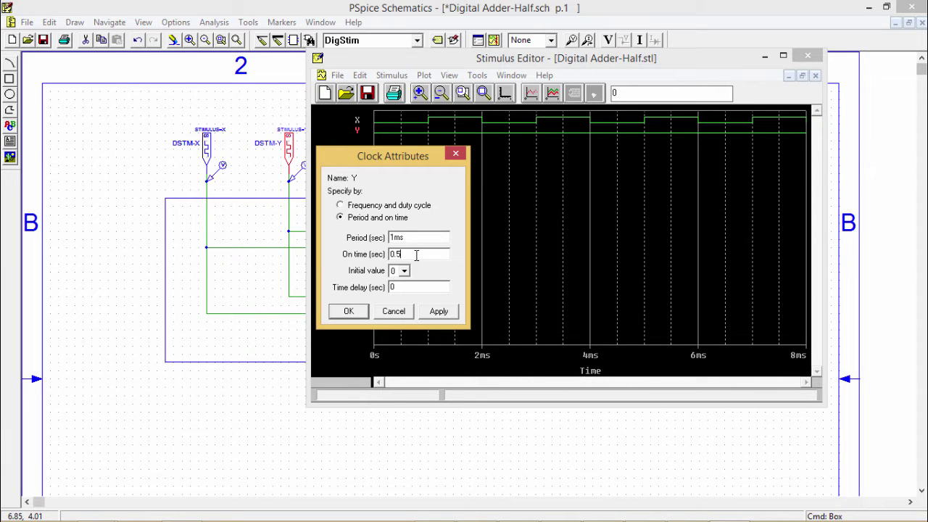
left_click(439, 311)
left_click(348, 311)
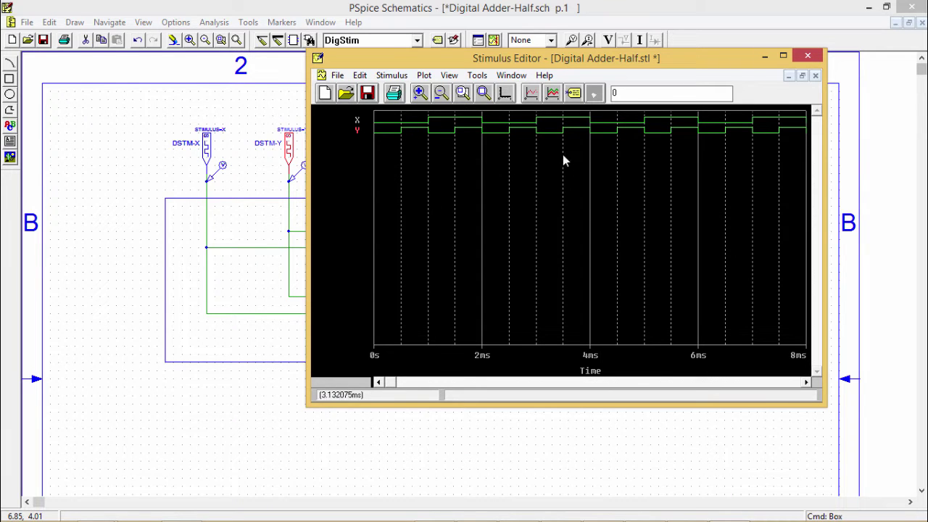
left_click(818, 58)
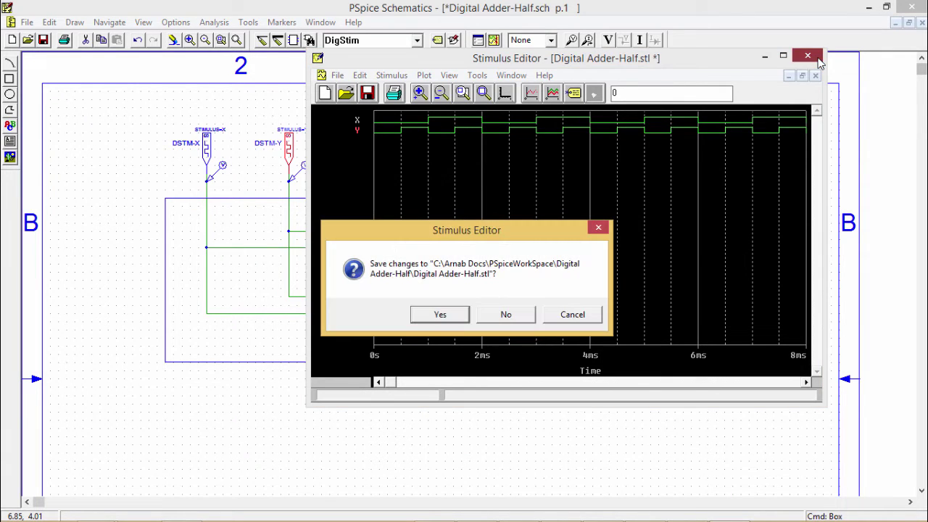
left_click(456, 314)
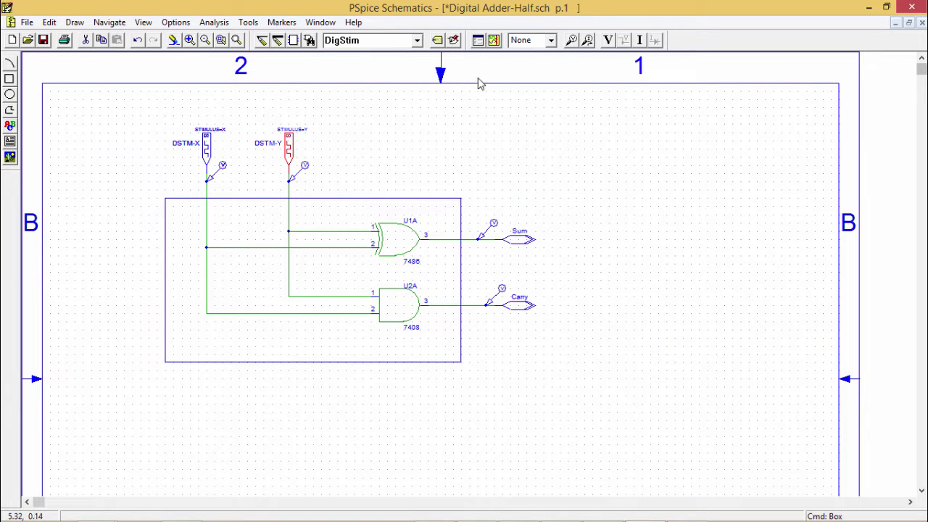
Change the transient analysis Final Time from 1000ns to 2ms.
left_click(478, 42)
left_click(500, 301)
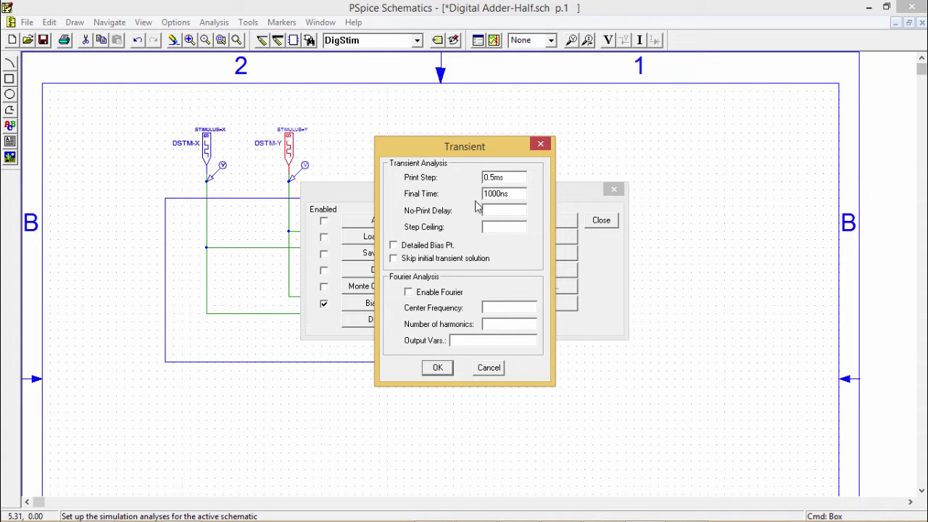
double_click(515, 194)
type("2ms")
left_click(437, 369)
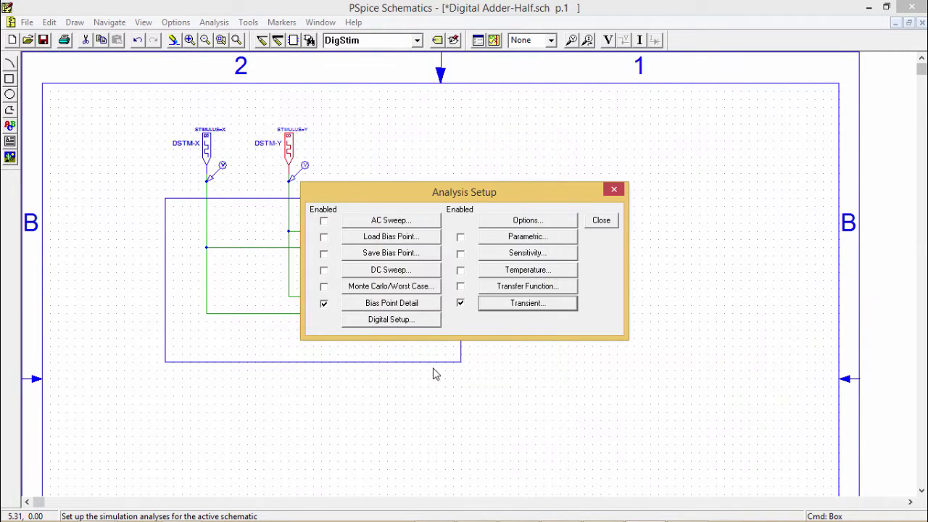
Close Analysis Setup, drag the Carry marker back onto its wire, and run the simulation.
left_click(602, 221)
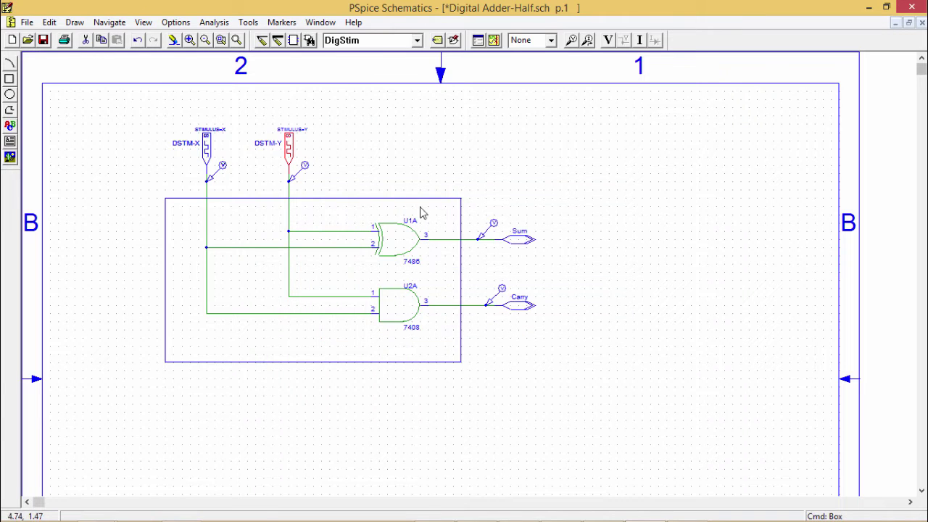
left_click(506, 146)
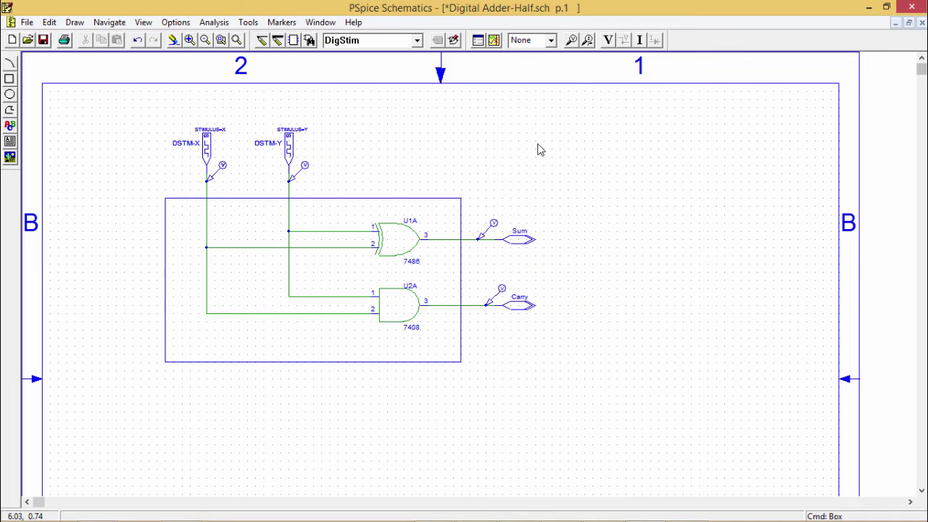
left_click(501, 290)
left_click_drag(501, 291, 493, 291)
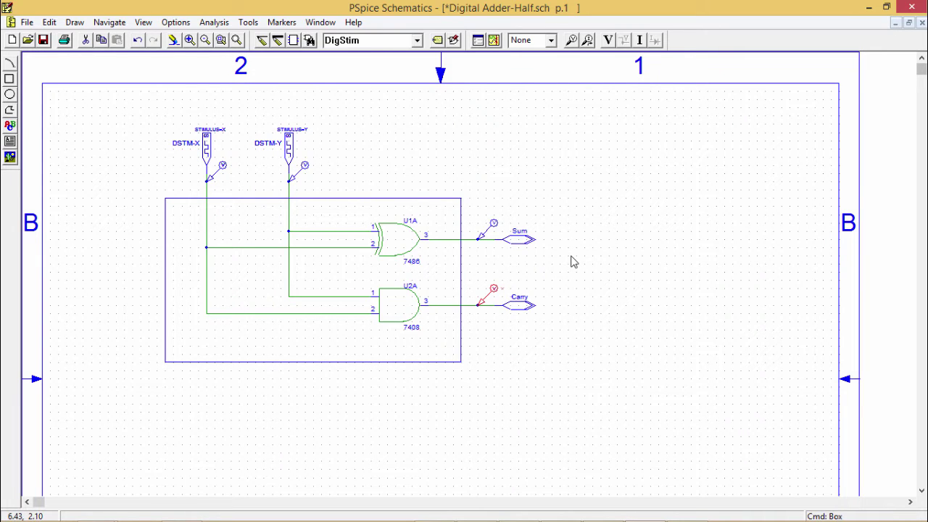
left_click(572, 214)
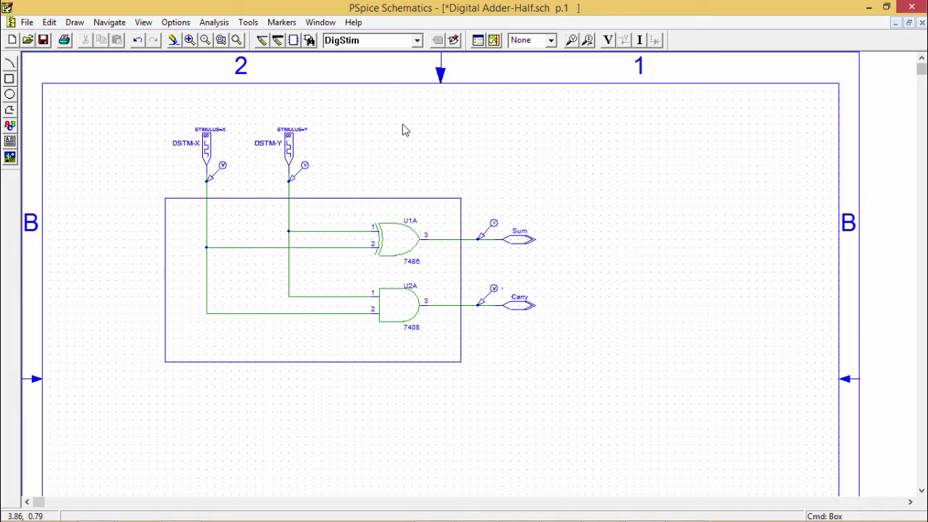
left_click(495, 41)
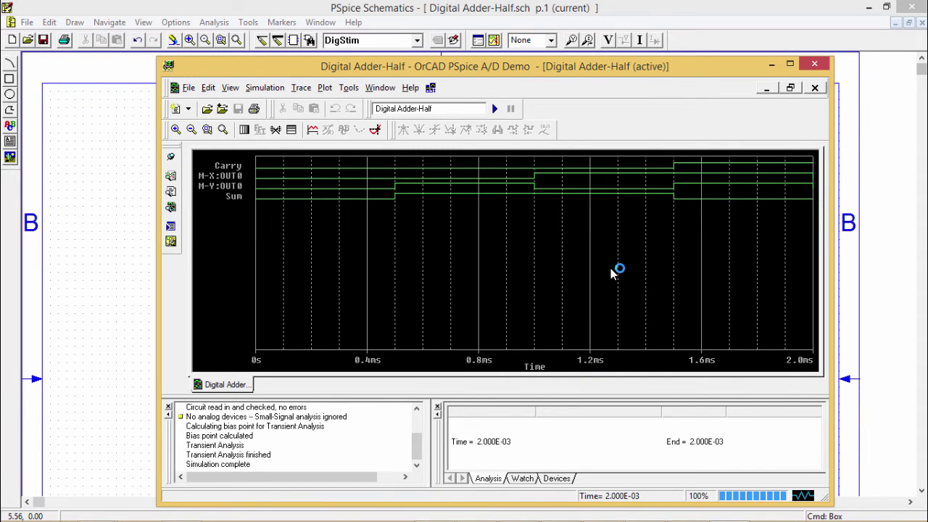
Inspect the M-X:OUT0 trace, close the waveform window and rerun the simulation.
left_click(230, 175)
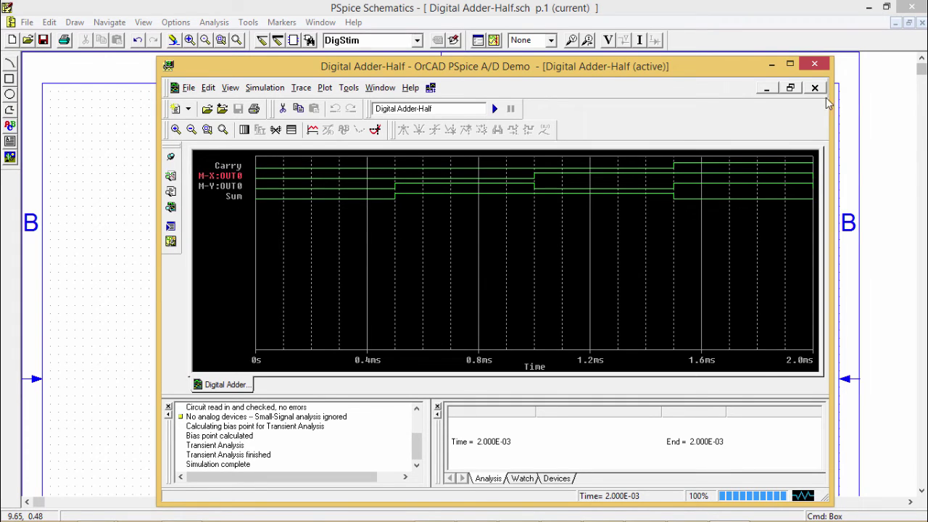
left_click(823, 65)
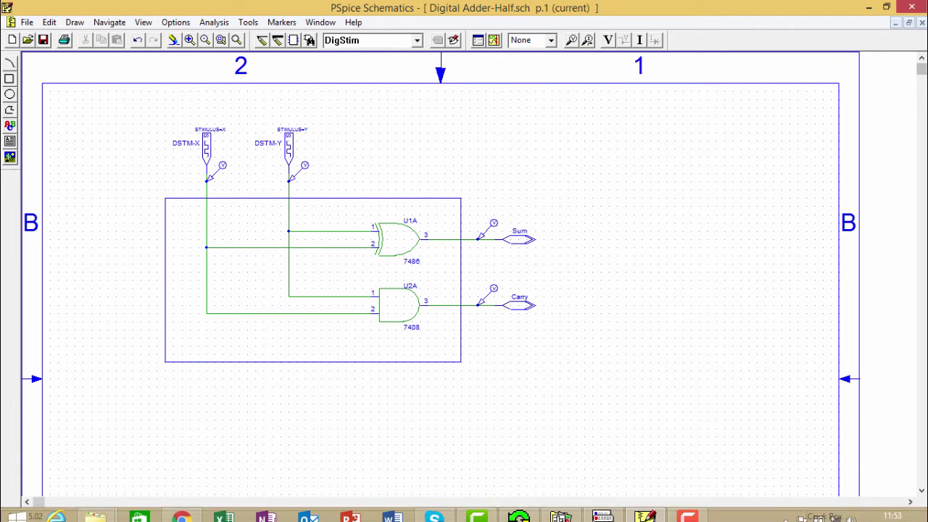
left_click(494, 42)
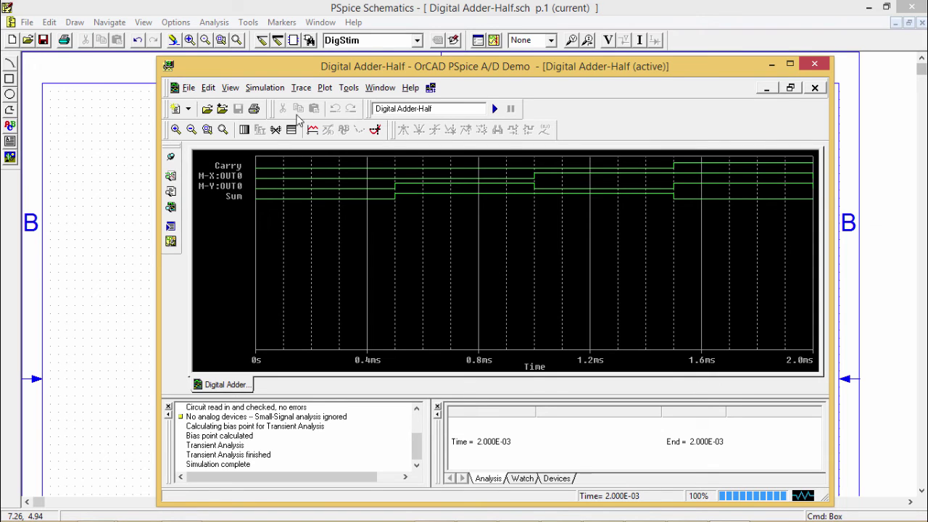
Clear all traces and replot DSTM-X:OUT0, DSTM-Y:OUT0, Carry and Sum with alias names hidden.
left_click(301, 89)
left_click(314, 118)
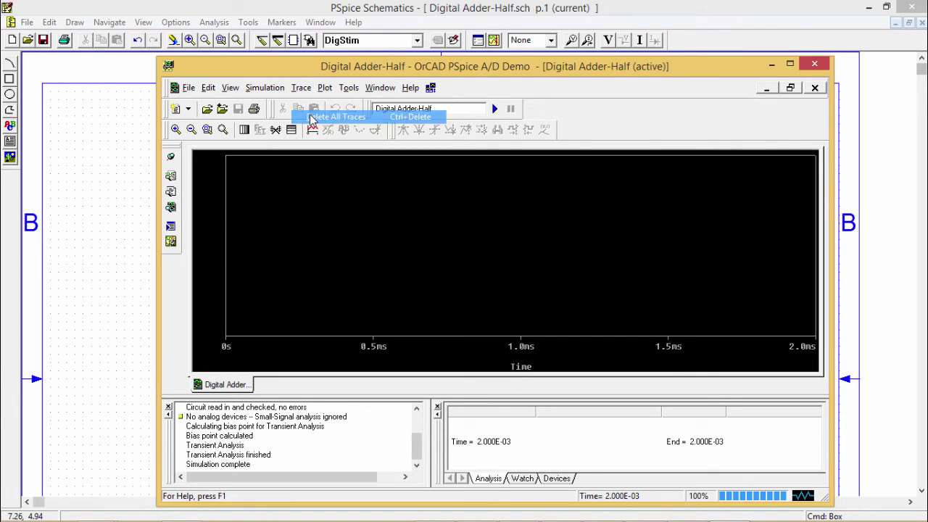
left_click(304, 89)
left_click(320, 104)
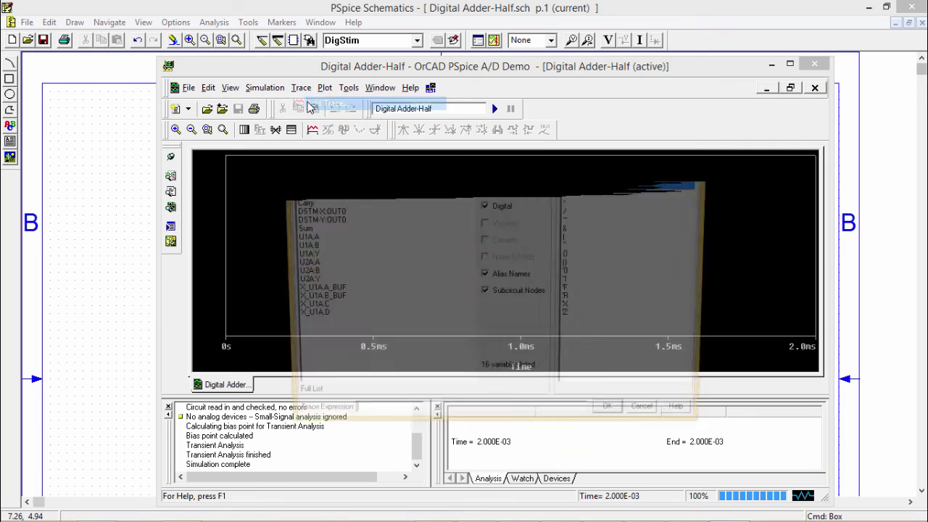
left_click(486, 278)
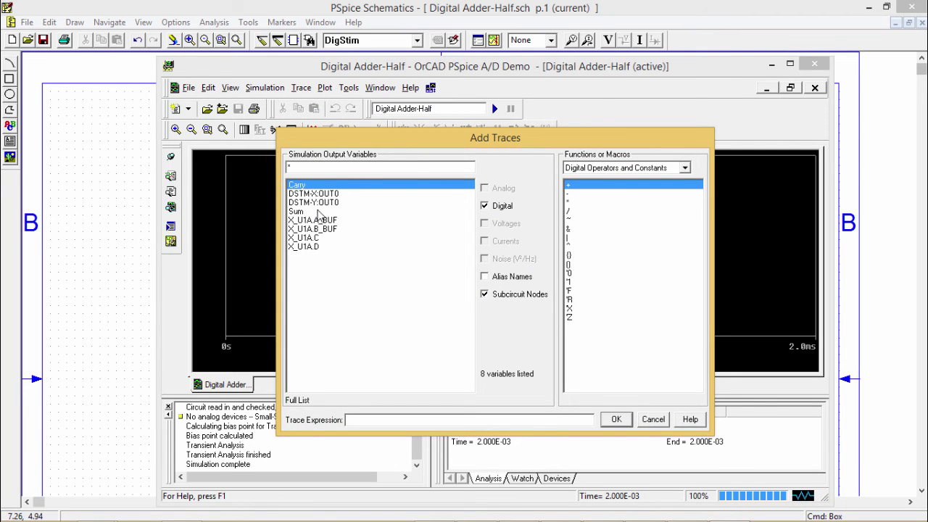
left_click(320, 194)
left_click(329, 203)
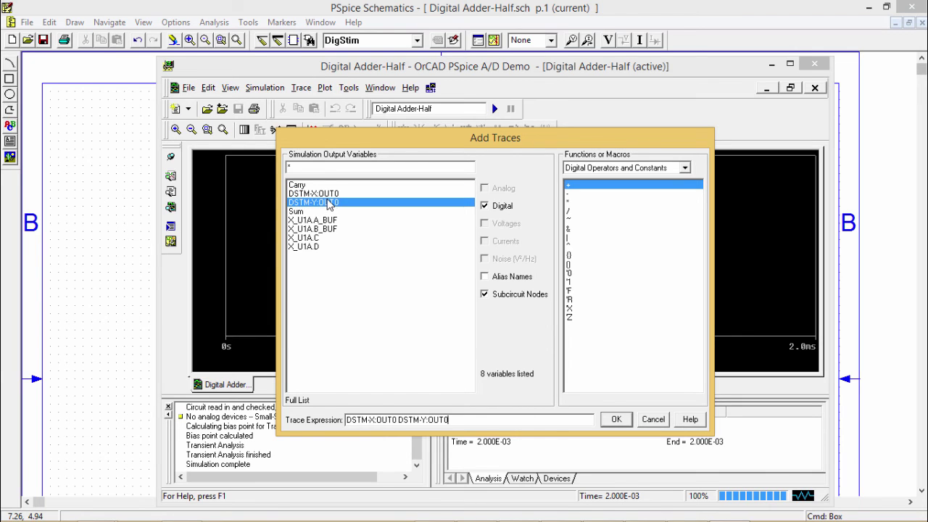
left_click(300, 188)
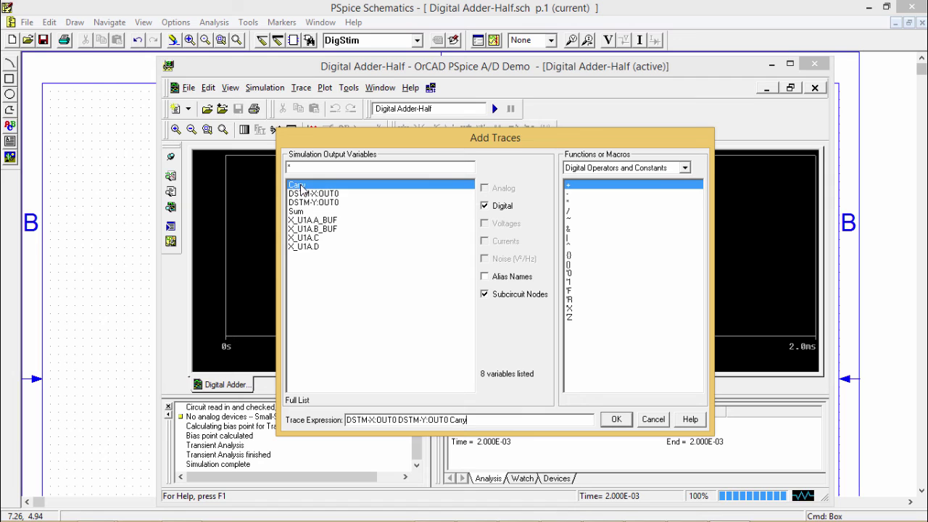
left_click(298, 211)
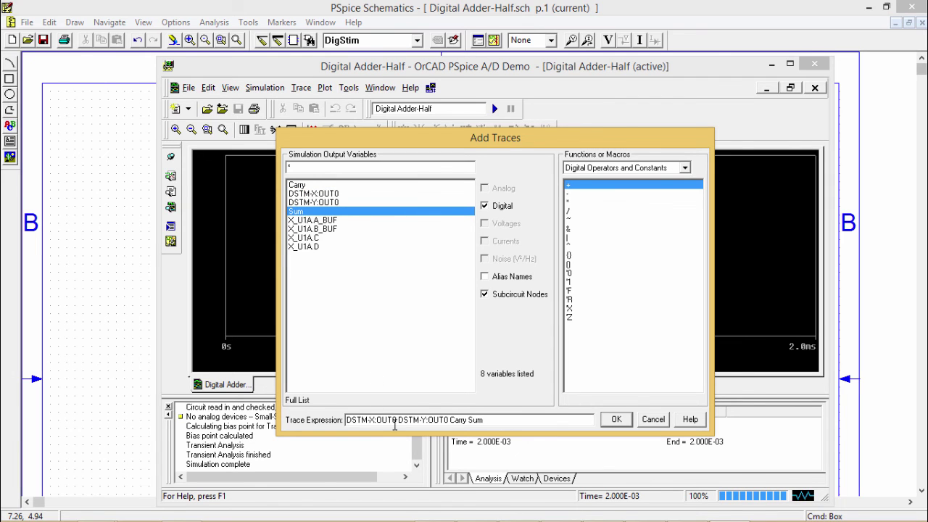
left_click(616, 419)
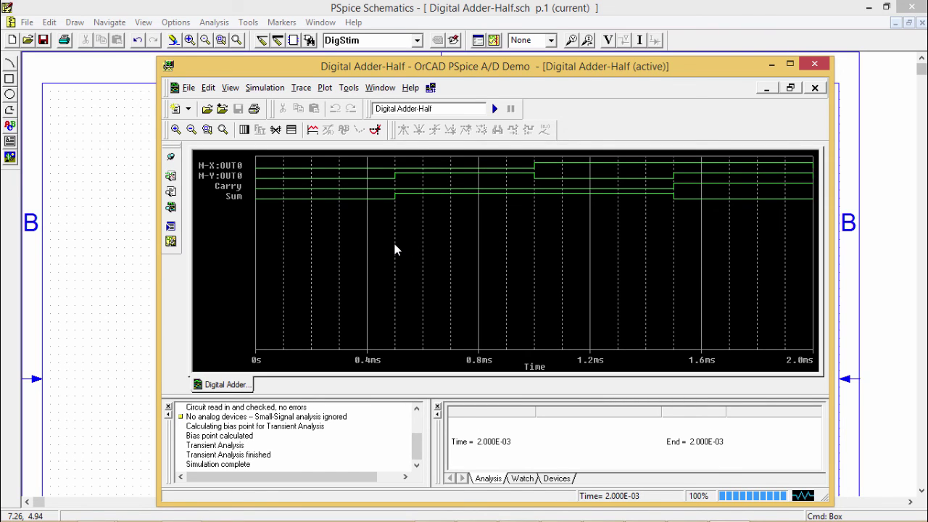
Close the PSpice A/D waveform window showing the half-adder traces.
left_click(815, 64)
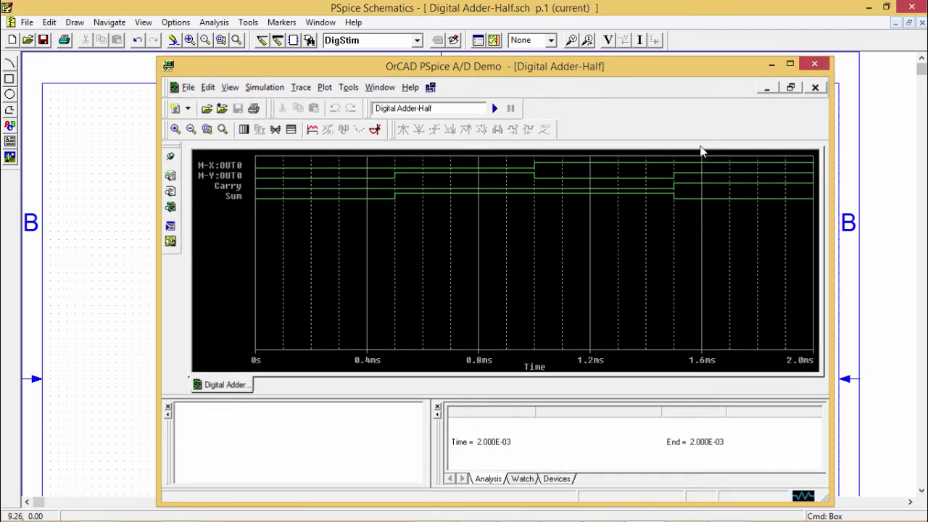